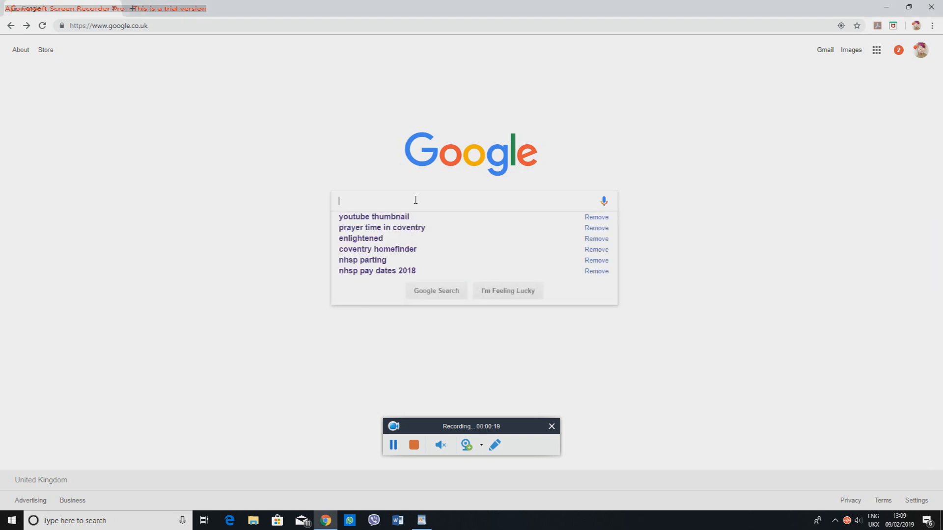
# Search Google for "youtube thumbnail" and open Canva's Free Online Youtube Thumbnail Maker result
pyautogui.write('youtube')
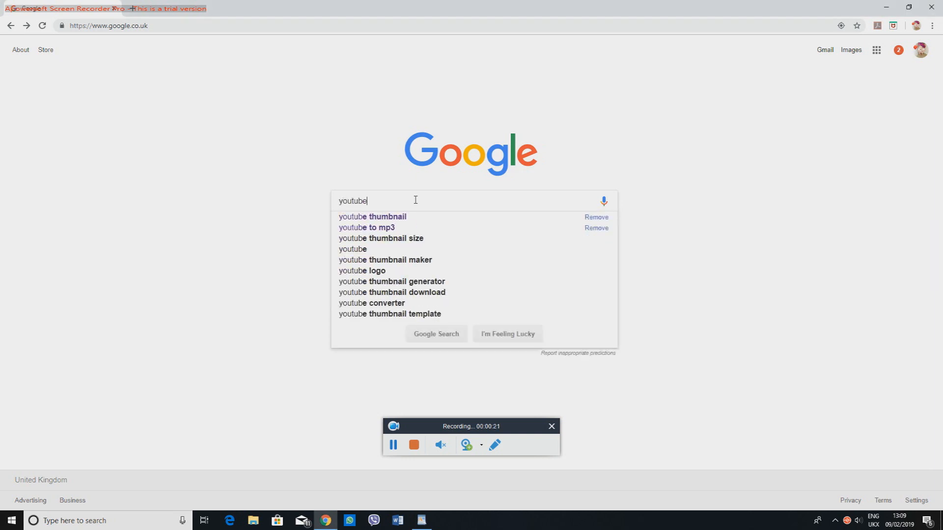
pyautogui.write(' thumbnail')
pyautogui.press('Return')
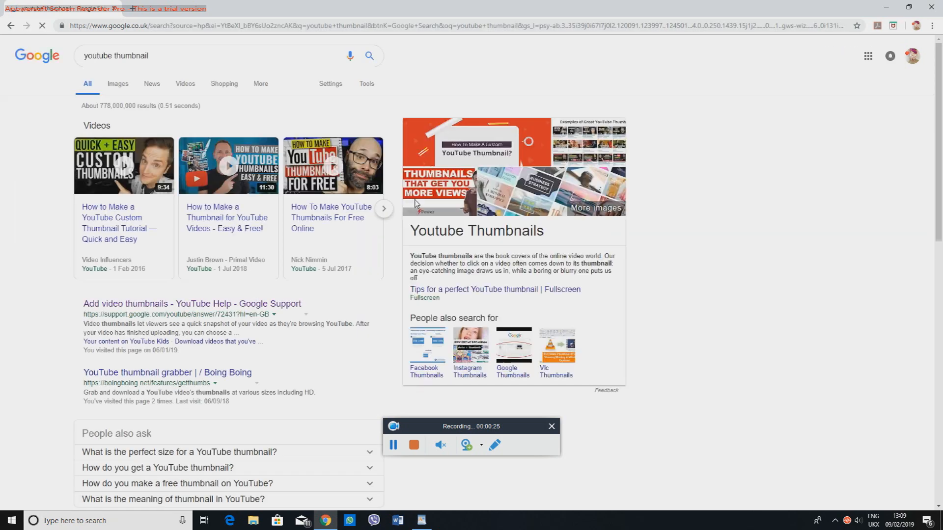
pyautogui.scroll(-4, 310, 245)
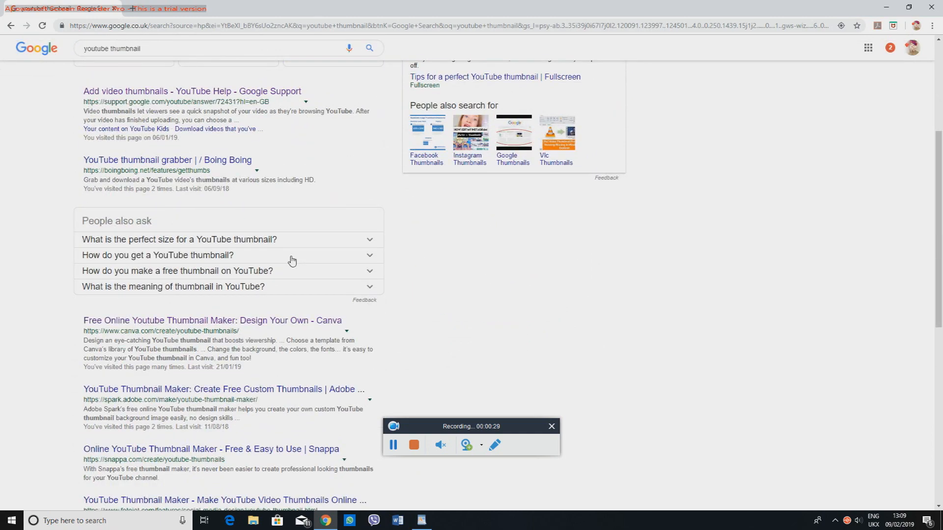
pyautogui.moveTo(474, 426); pyautogui.dragTo(808, 439)
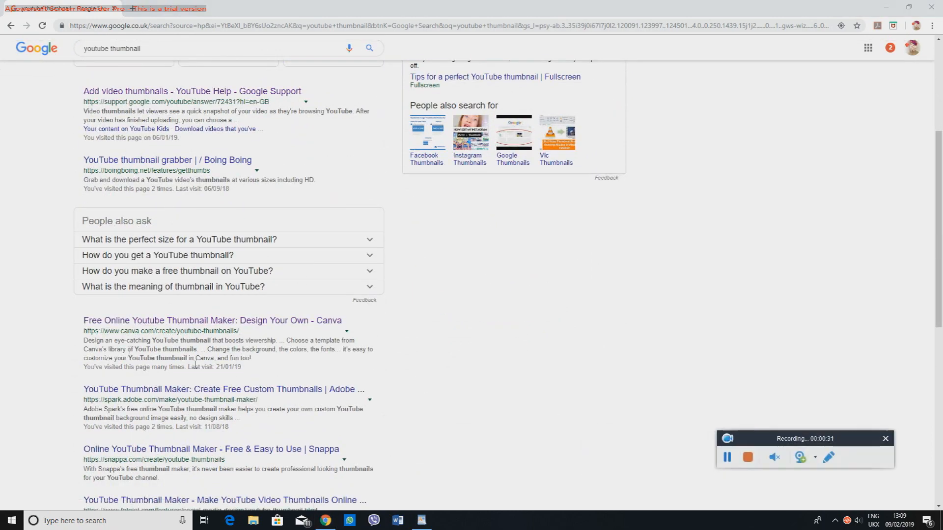
pyautogui.click(113, 324)
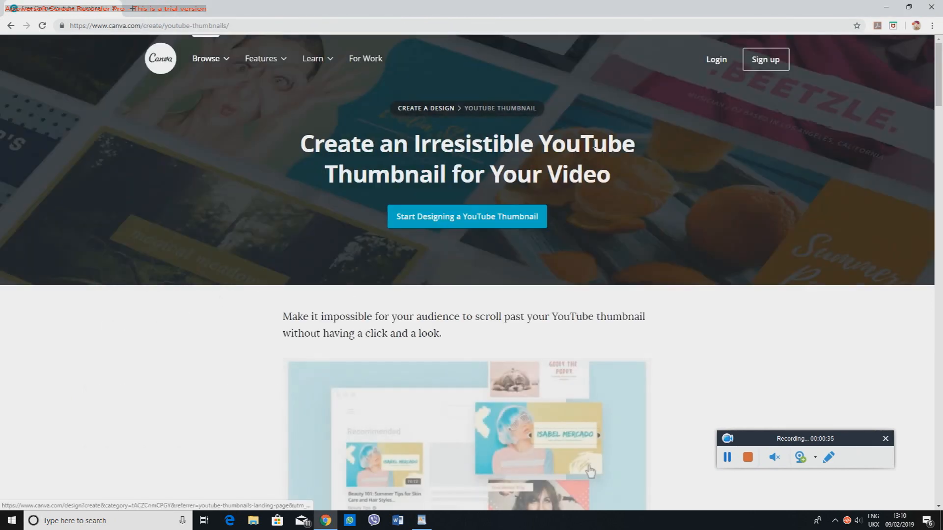
# Sign out of the signed-in Canva account and choose to sign up with email
pyautogui.click(766, 60)
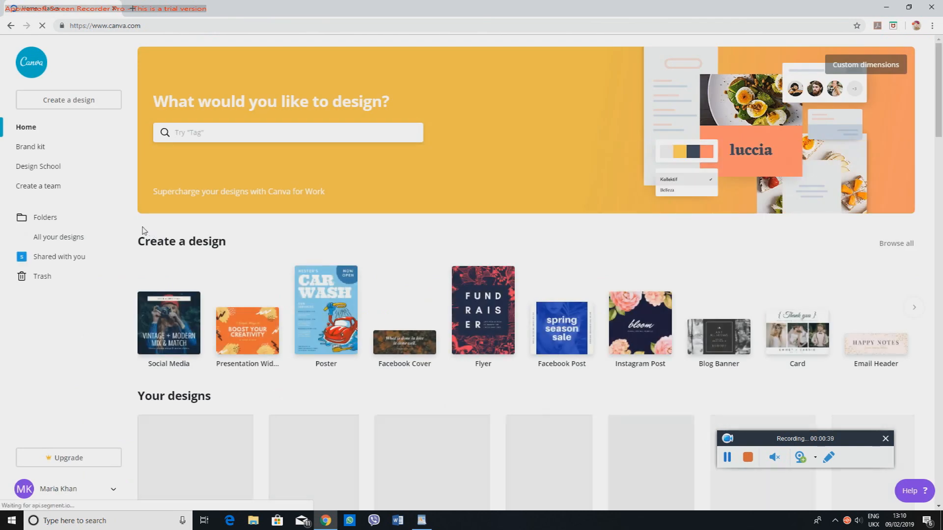
pyautogui.click(114, 490)
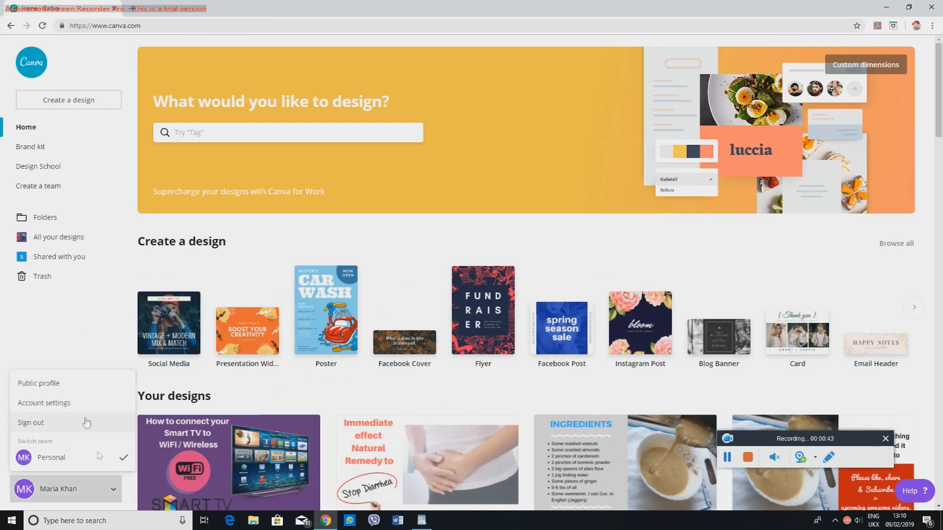
pyautogui.click(59, 423)
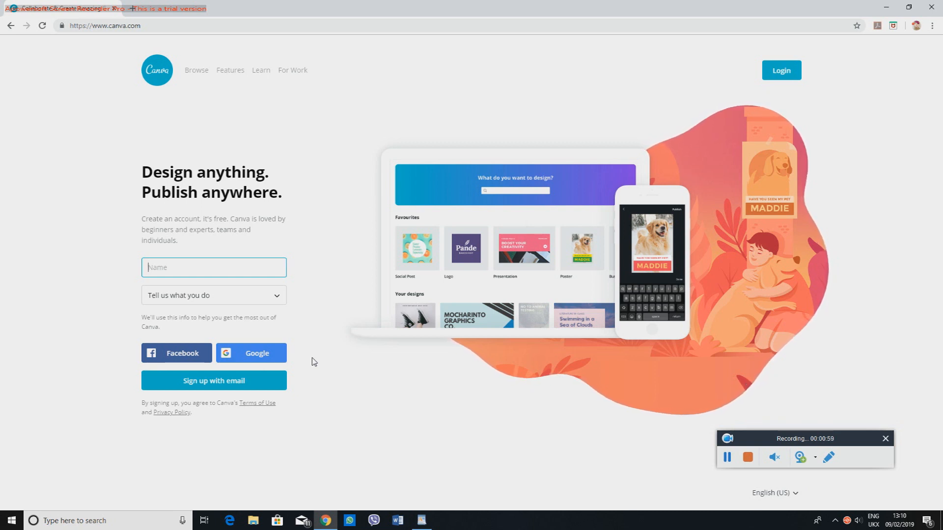
pyautogui.click(232, 386)
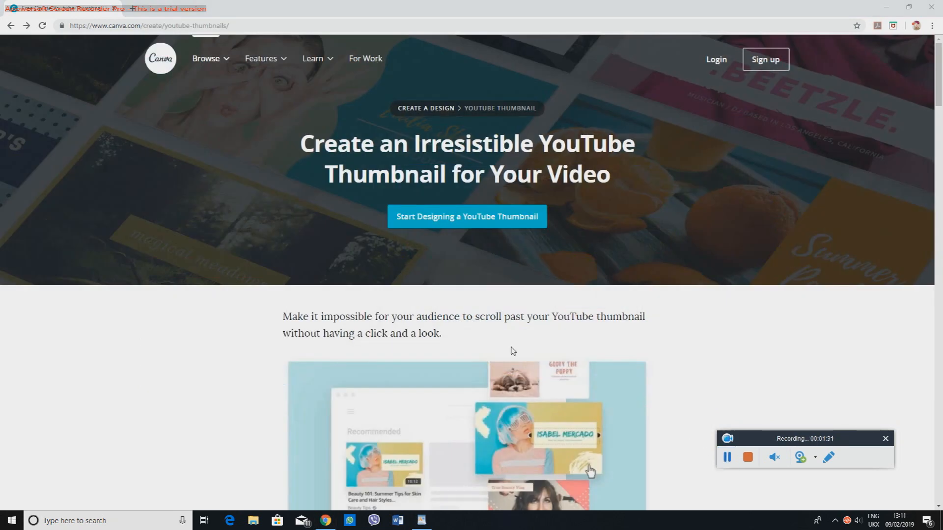
# Log in to Canva with the first listed Google account and allow Canva to access it
pyautogui.click(716, 60)
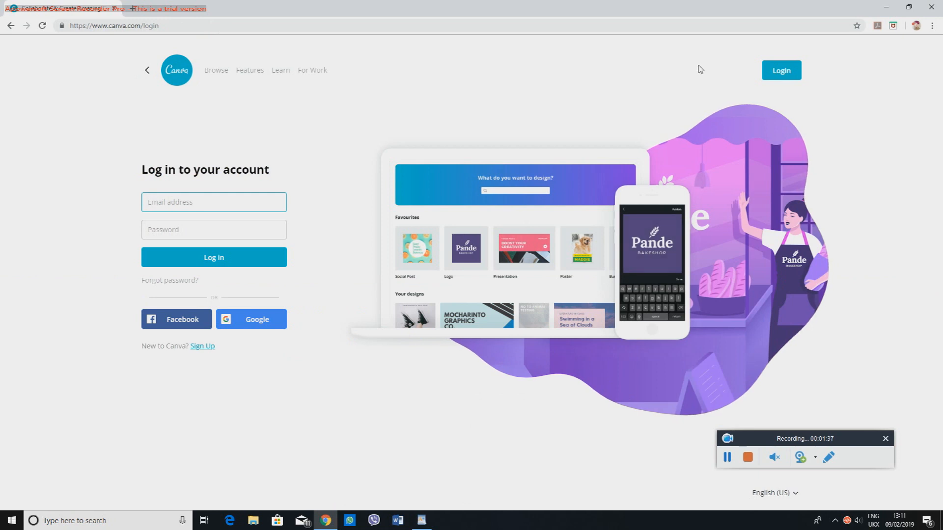
pyautogui.click(248, 322)
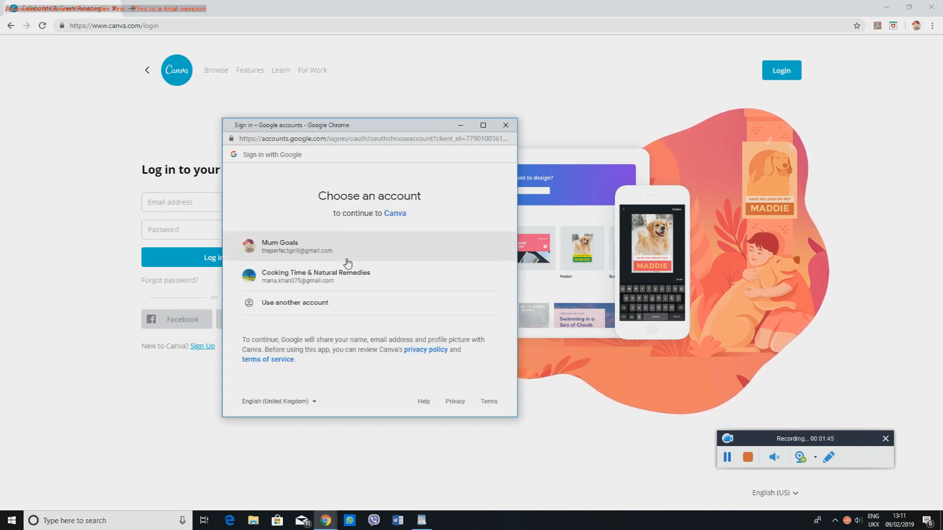
pyautogui.click(313, 244)
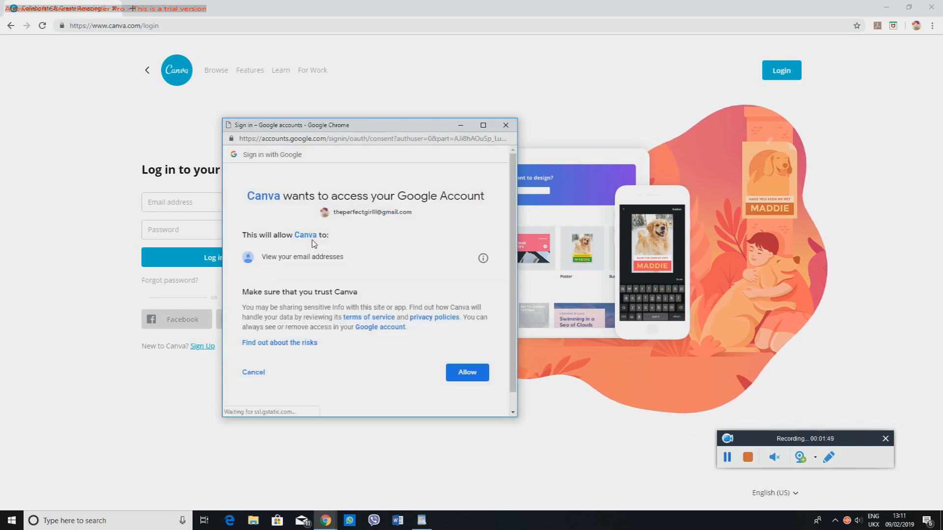
pyautogui.click(449, 376)
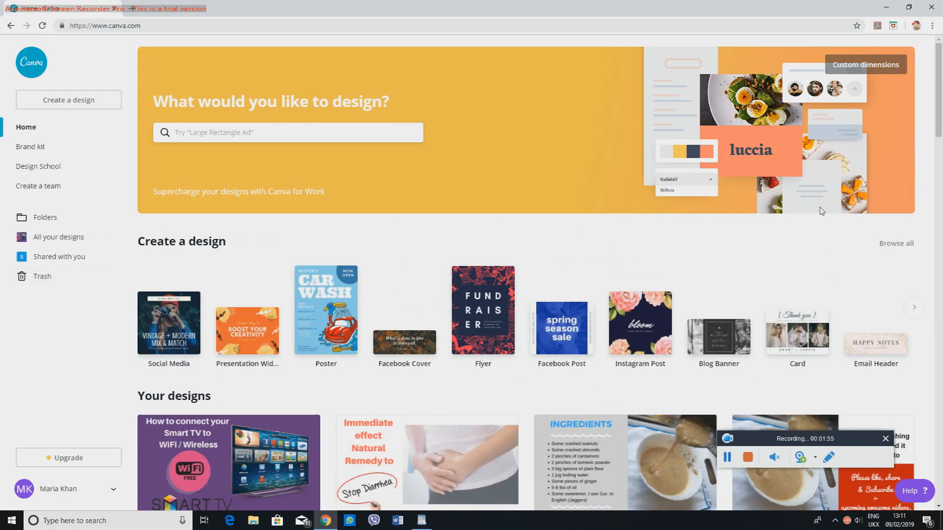
# Look through the existing designs on the Canva home page and the Design School page
pyautogui.scroll(-7, 927, 161)
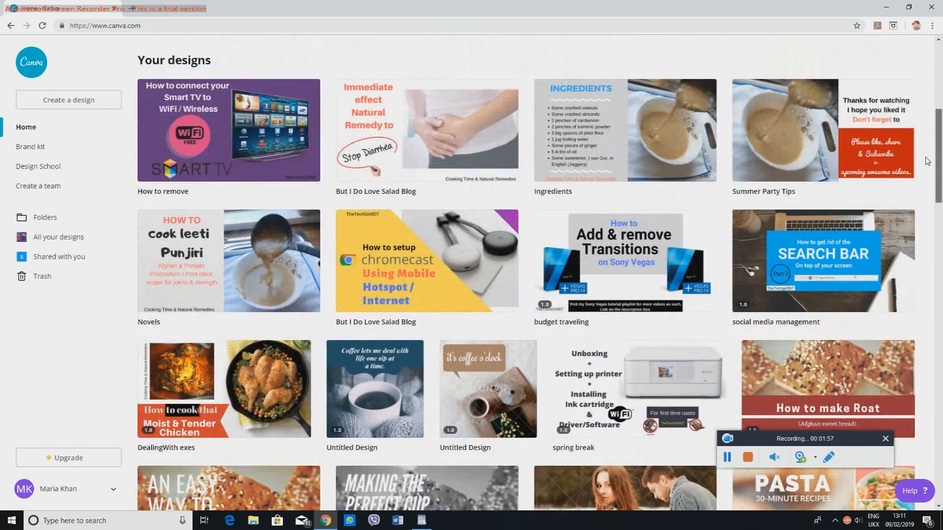
pyautogui.scroll(-4, 928, 161)
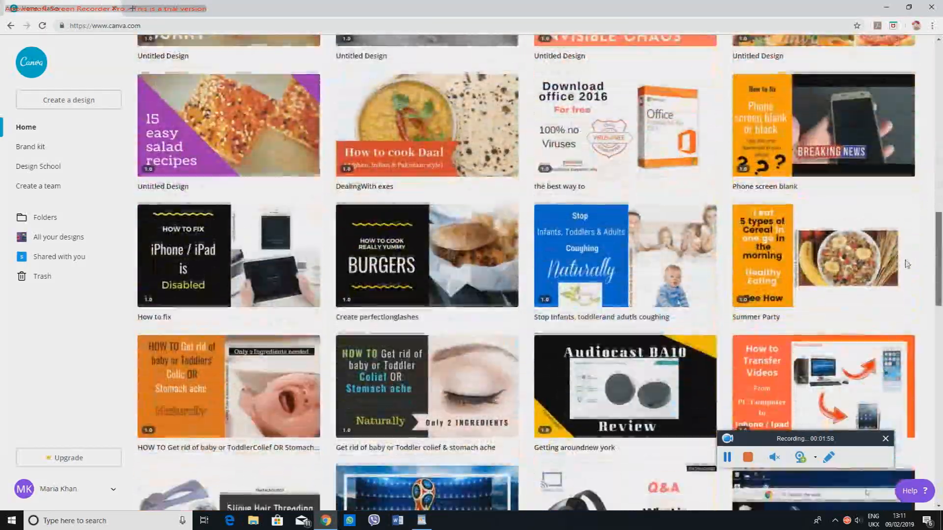
pyautogui.scroll(-2, 903, 283)
pyautogui.scroll(-8, 903, 284)
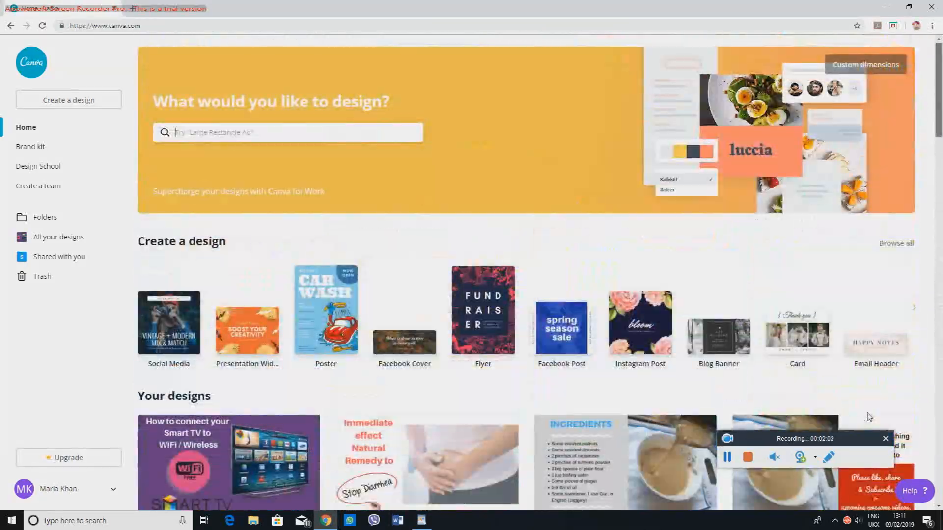
pyautogui.scroll(-15, 908, 197)
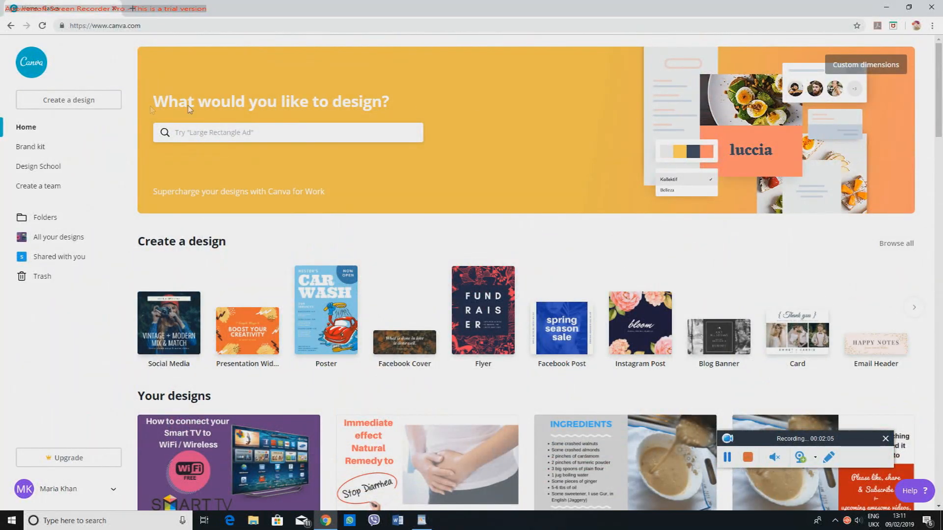
pyautogui.click(80, 169)
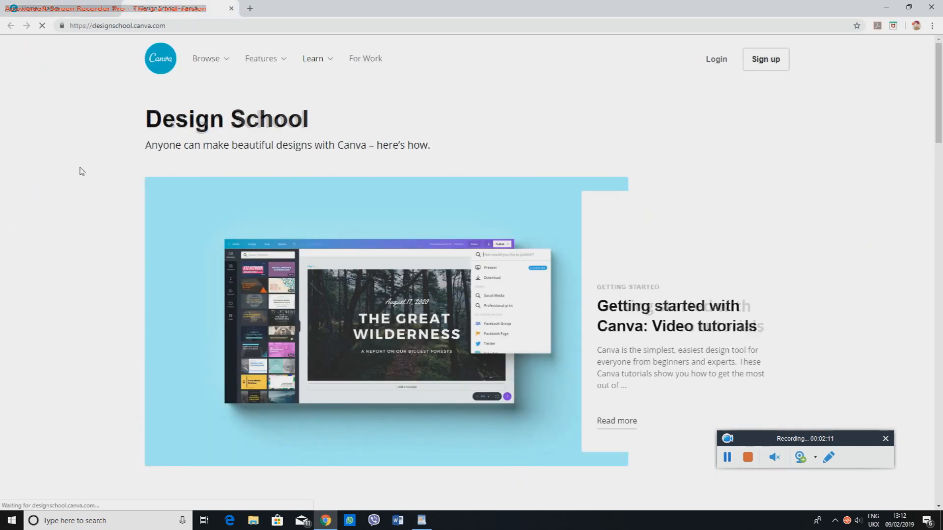
pyautogui.scroll(-5, 304, 254)
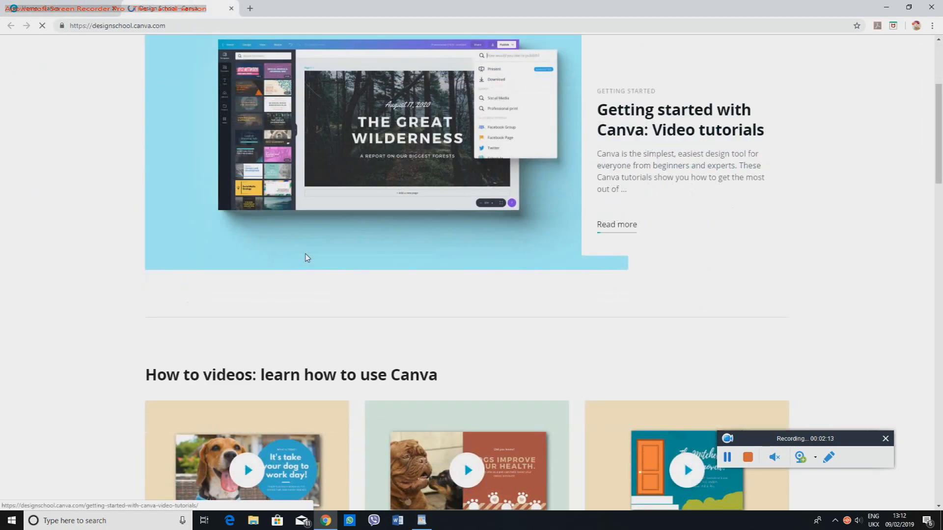
pyautogui.scroll(2, 305, 254)
pyautogui.scroll(2, 305, 256)
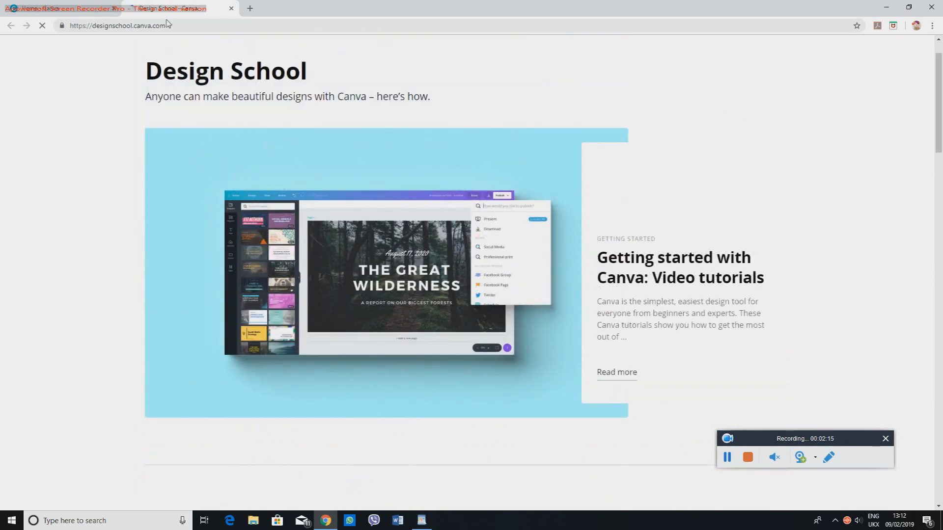
# Go to google.co.uk in the Design School tab
pyautogui.click(165, 22)
pyautogui.write('google.co.uk')
pyautogui.press('Return')
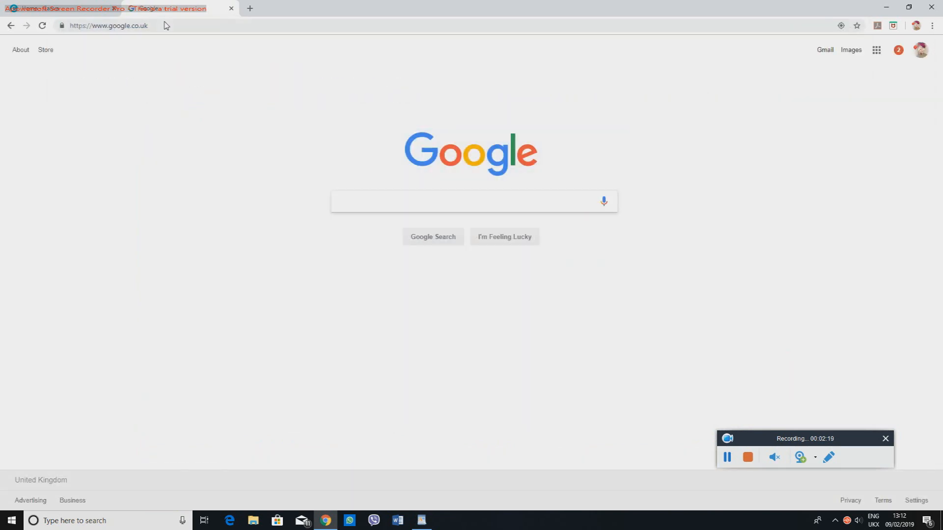
pyautogui.write('thumbnail')
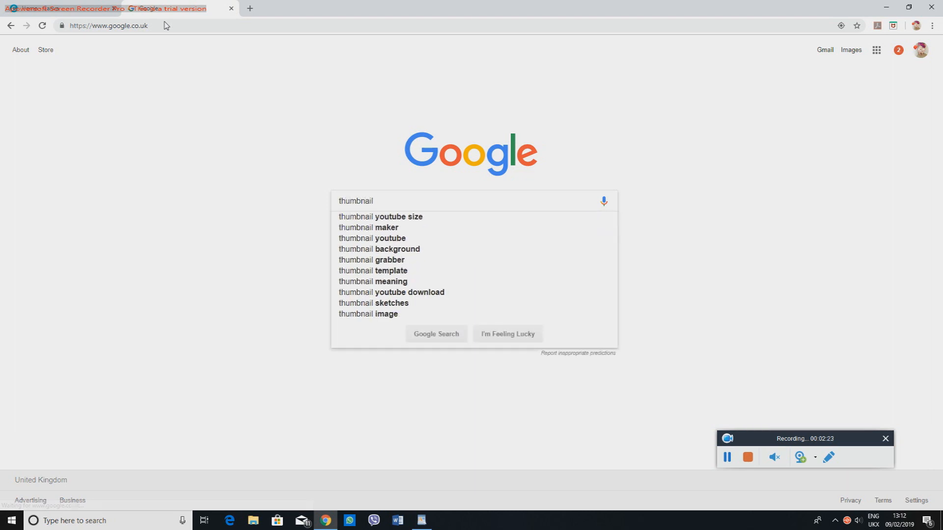
pyautogui.press('BackSpace')
pyautogui.press('BackSpace')
pyautogui.press('BackSpace')
pyautogui.press('BackSpace')
pyautogui.press('BackSpace')
pyautogui.press('BackSpace')
pyautogui.press('BackSpace')
pyautogui.press('BackSpace')
pyautogui.press('BackSpace')
pyautogui.press('BackSpace')
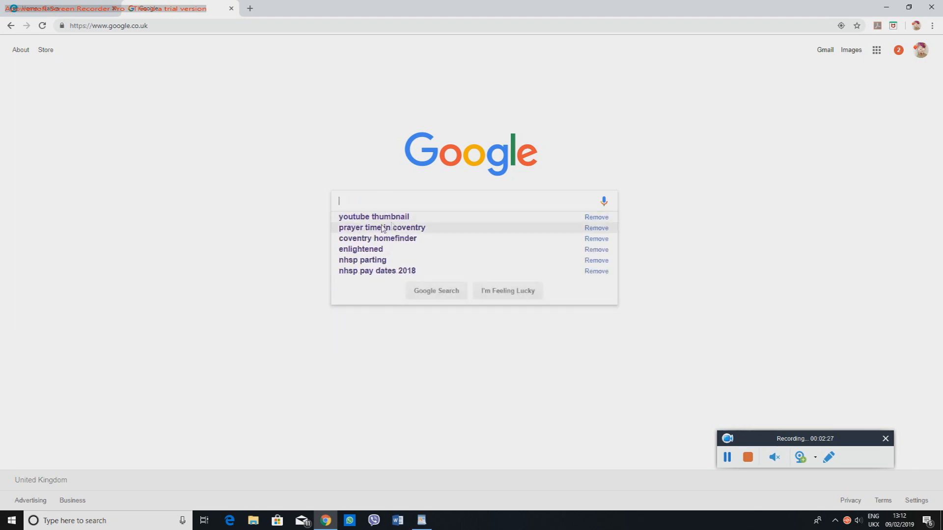
# Search for "youtube thumbnail" and start a new YouTube thumbnail design from Canva's thumbnail maker result
pyautogui.click(368, 219)
pyautogui.scroll(-3, 185, 444)
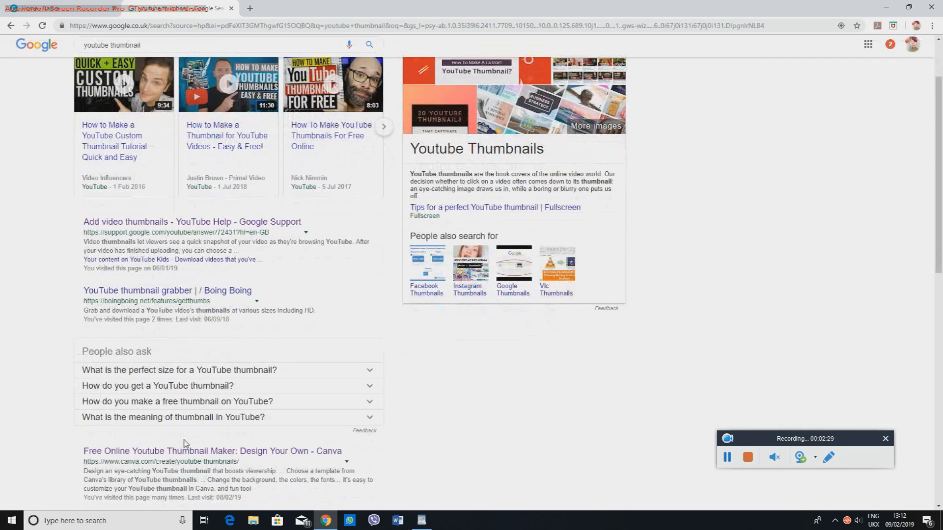
pyautogui.click(97, 371)
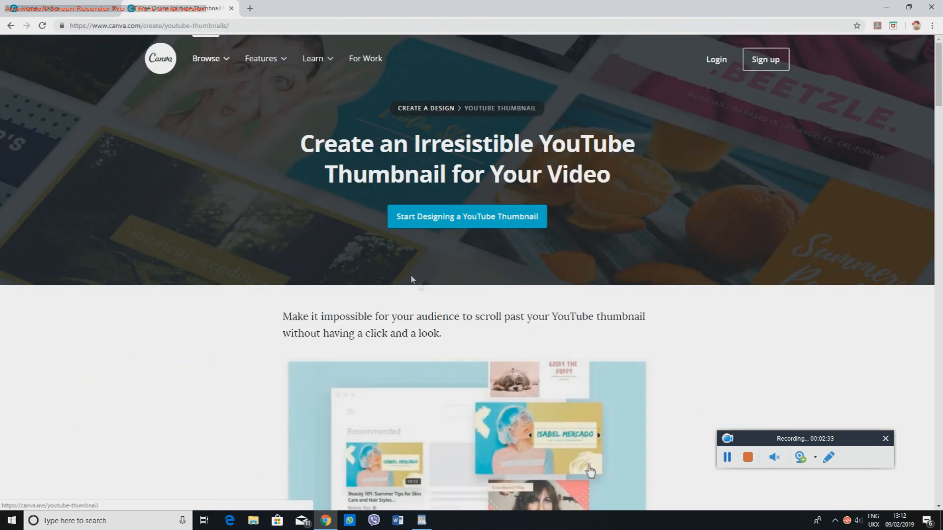
pyautogui.click(414, 217)
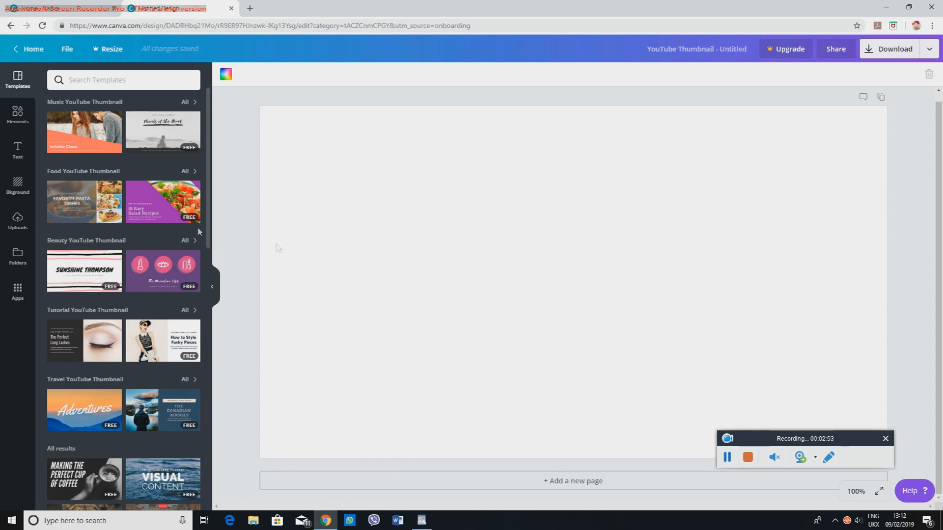
# Try the Favorite Pasta Dishes food template, and replace it with the pink-and-black striped Beauty YouTube Thumbnail template
pyautogui.click(76, 206)
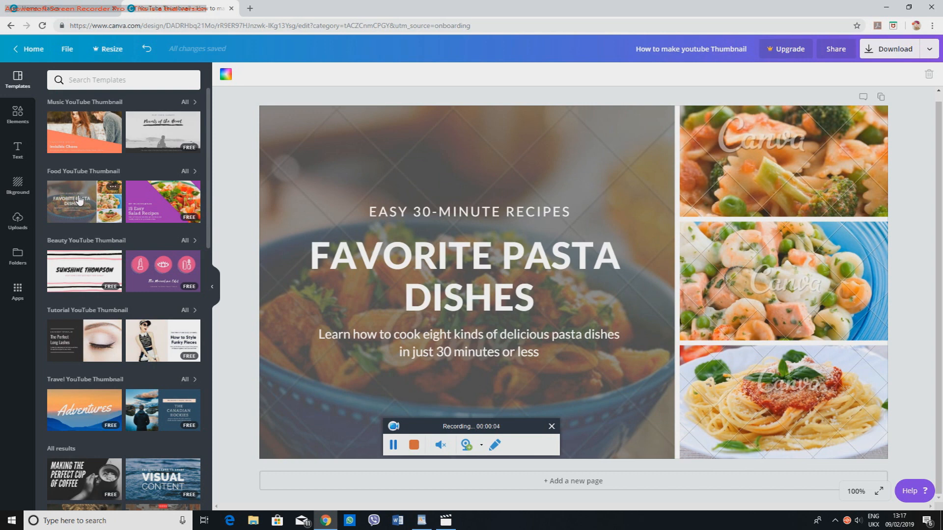
pyautogui.click(72, 212)
pyautogui.click(84, 271)
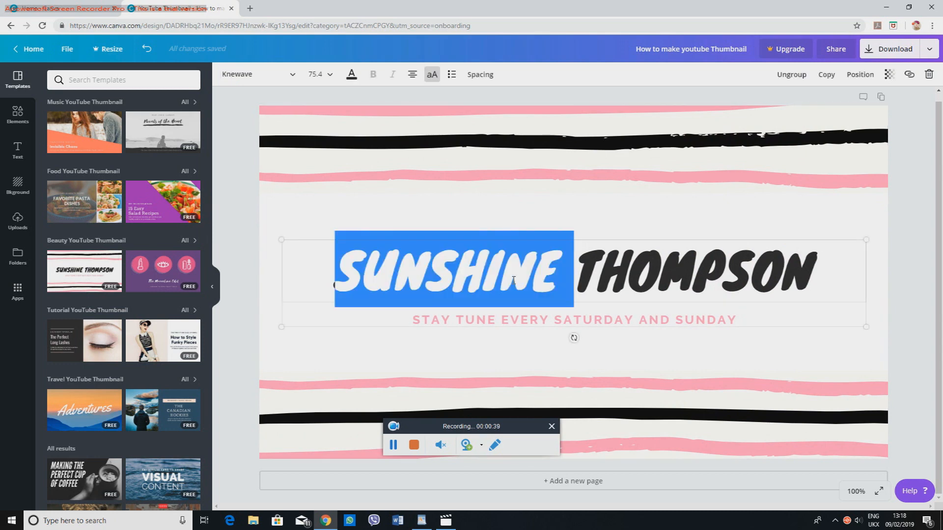
# Replace the template's main heading text with "HOW TO MAKE YOUTUBE THUMBNAIL"
pyautogui.click(514, 280)
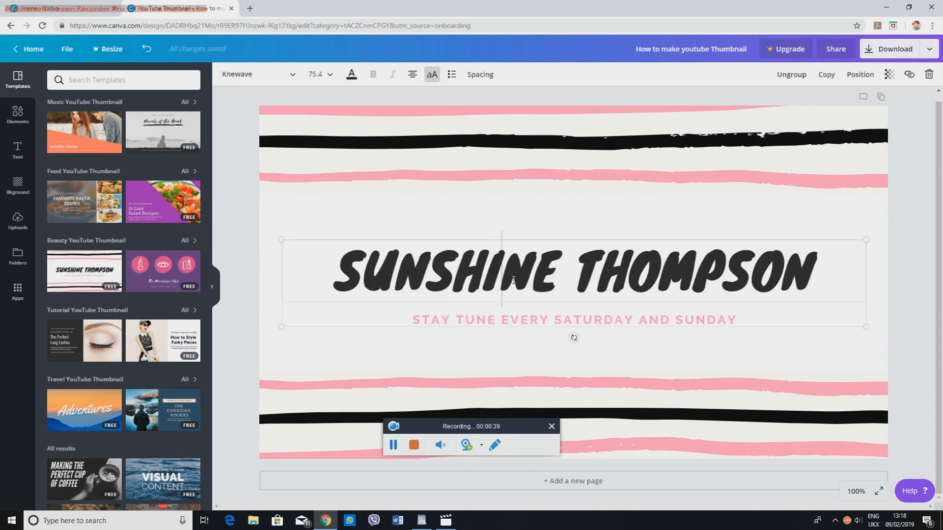
pyautogui.tripleClick(478, 269)
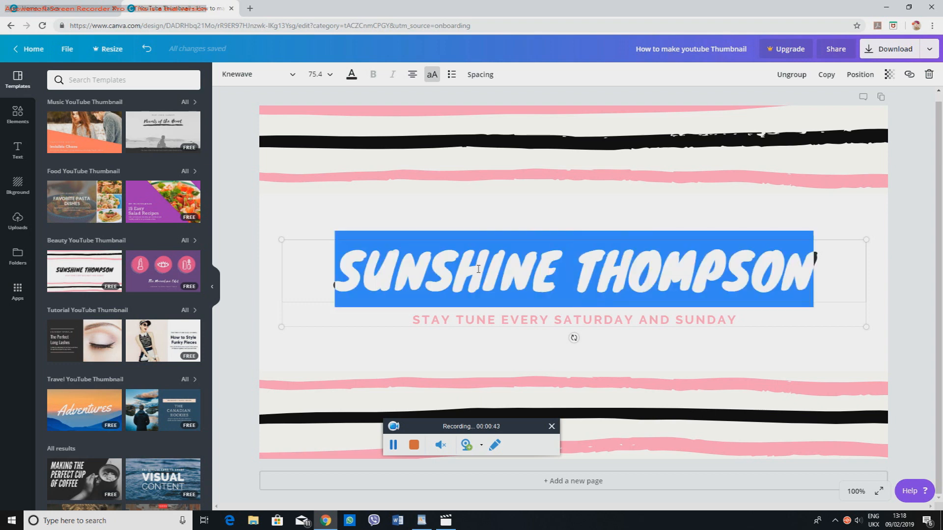
pyautogui.write('HOW')
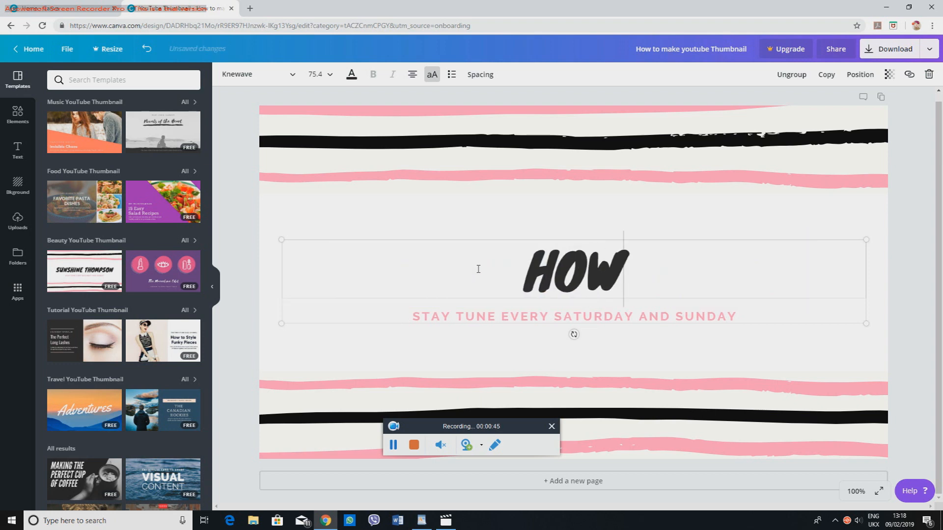
pyautogui.write(' TO')
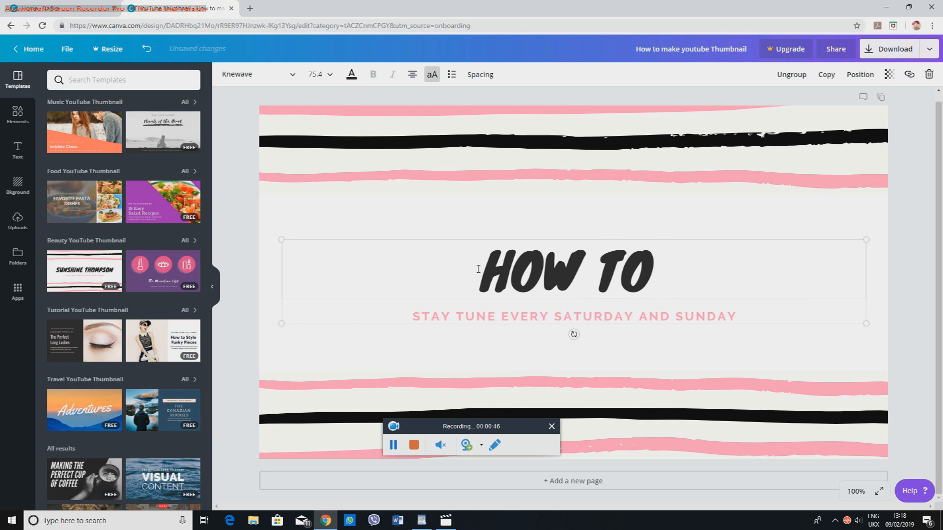
pyautogui.write(' MAKE YOUTUBE')
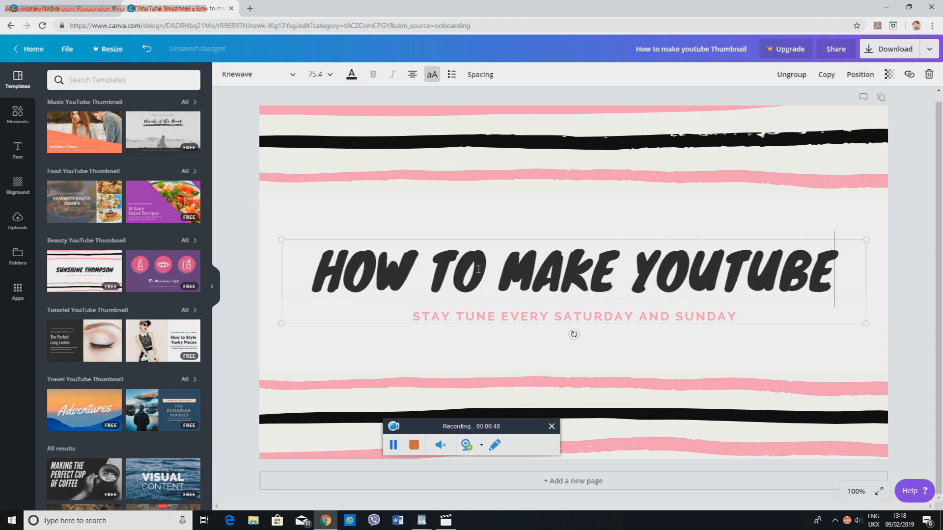
pyautogui.write(' THUMB')
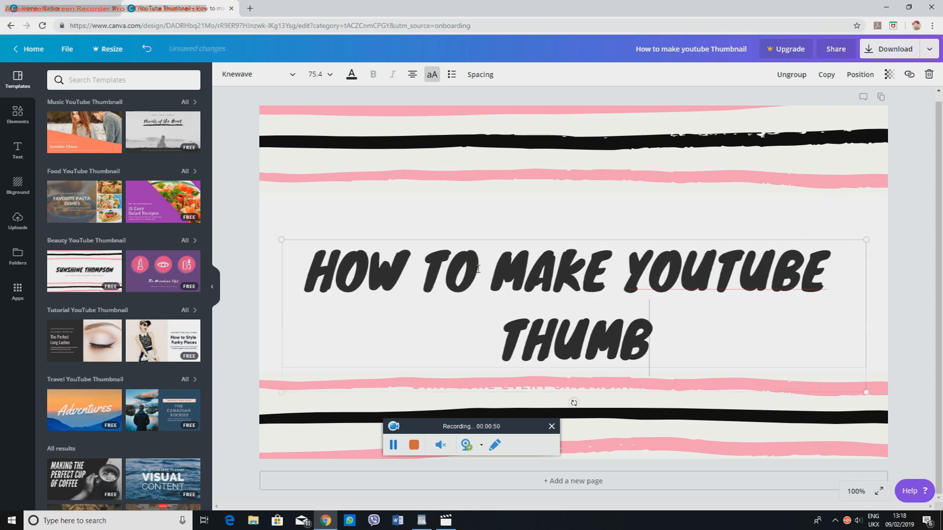
pyautogui.write('NAIL')
# Turn off the all-uppercase formatting on the main heading so it reads "How to make youtube thumbnail"
pyautogui.moveTo(715, 355); pyautogui.dragTo(348, 217)
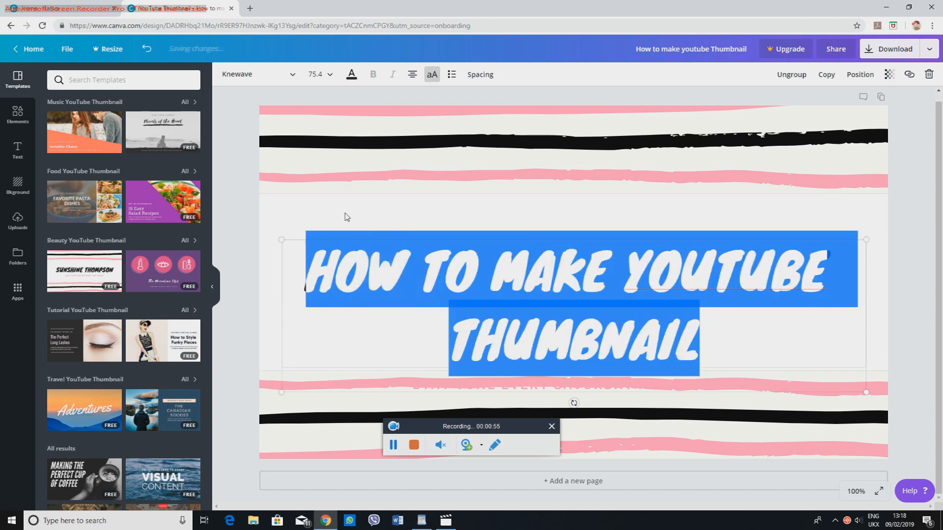
pyautogui.click(431, 75)
pyautogui.click(551, 254)
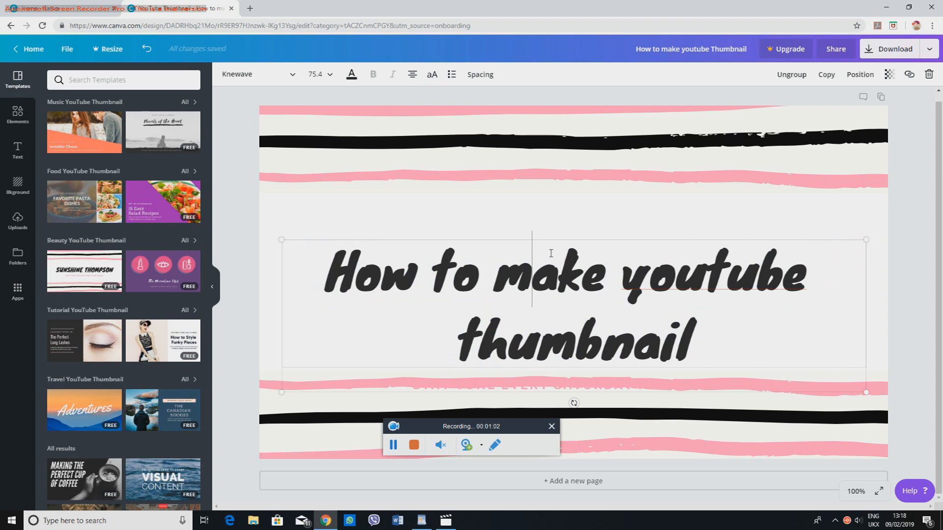
pyautogui.moveTo(694, 344); pyautogui.dragTo(331, 264)
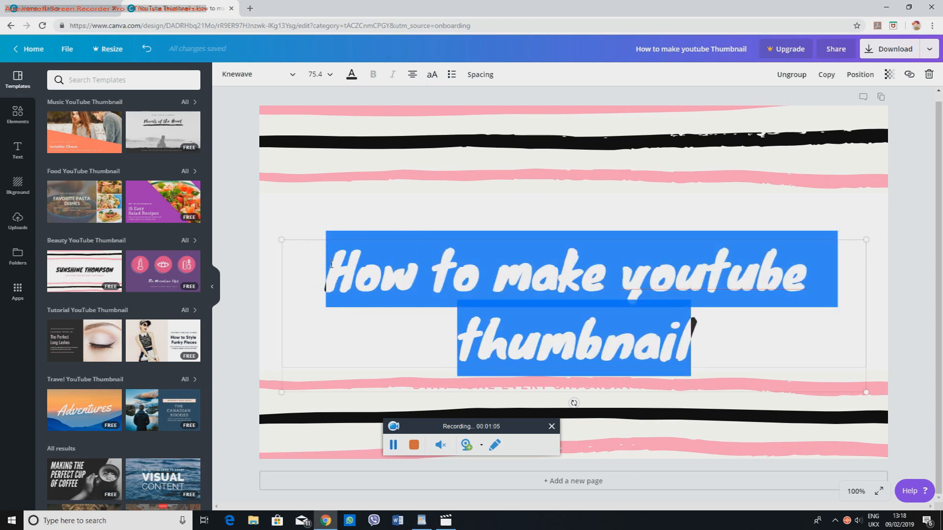
pyautogui.click(431, 75)
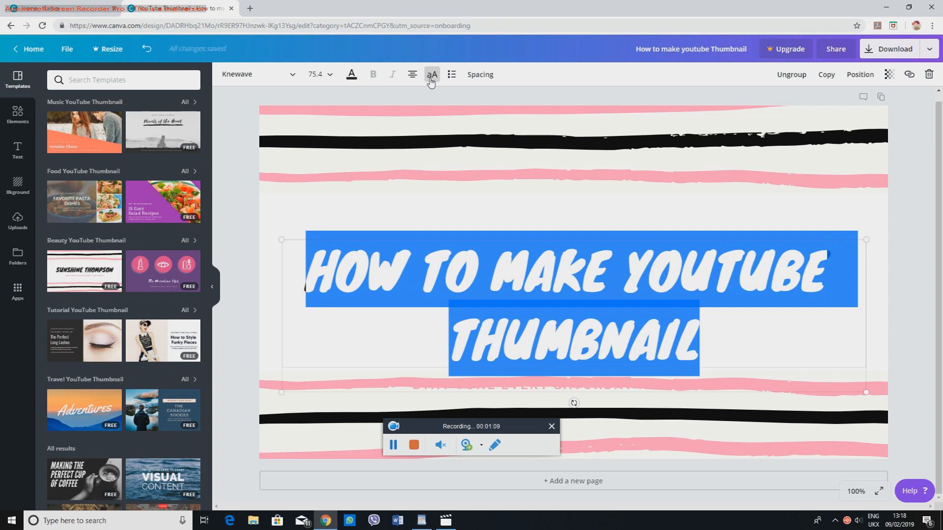
pyautogui.click(431, 76)
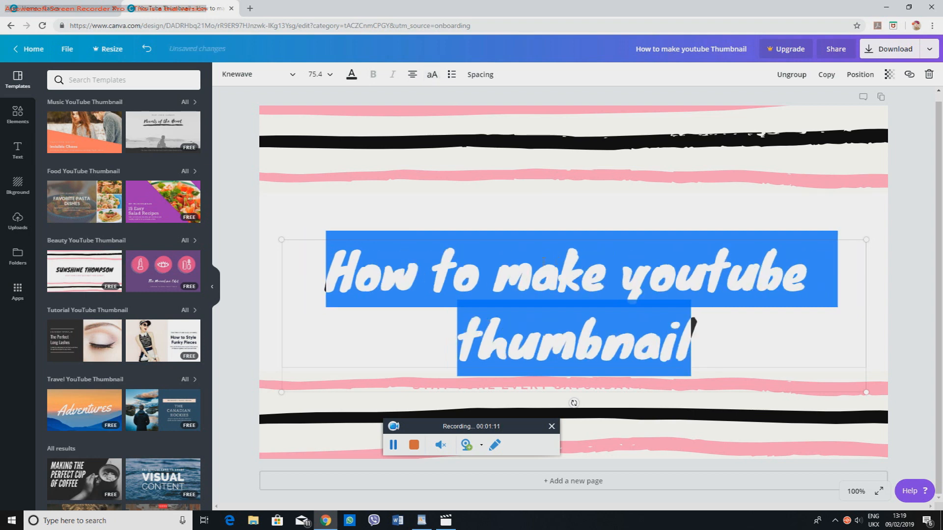
# Try font size 36 on the main heading text
pyautogui.click(324, 79)
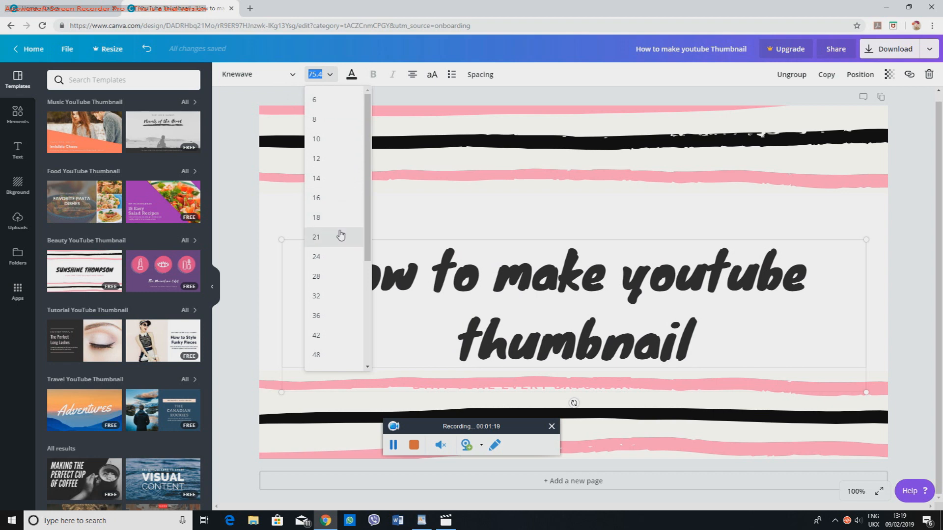
pyautogui.click(317, 316)
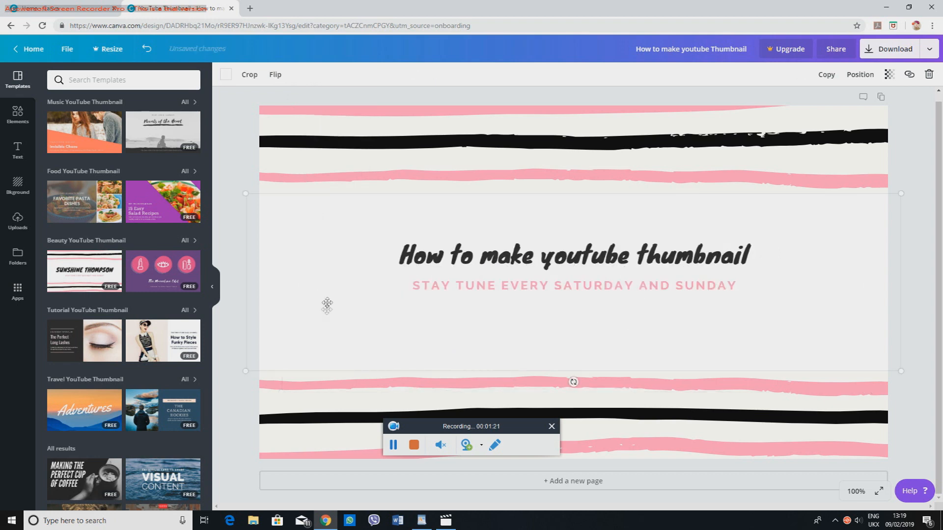
pyautogui.doubleClick(337, 292)
pyautogui.click(287, 77)
pyautogui.click(496, 240)
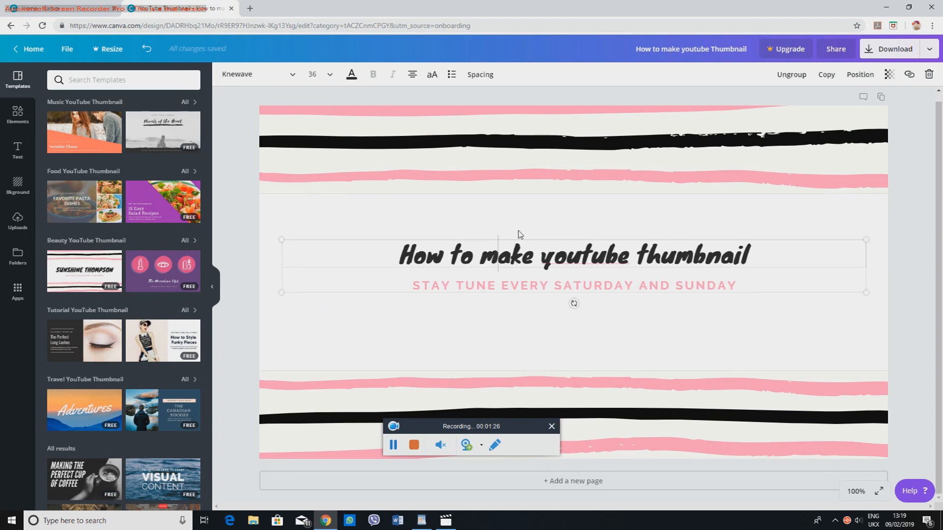
# Set the main heading's font size to 56
pyautogui.tripleClick(499, 258)
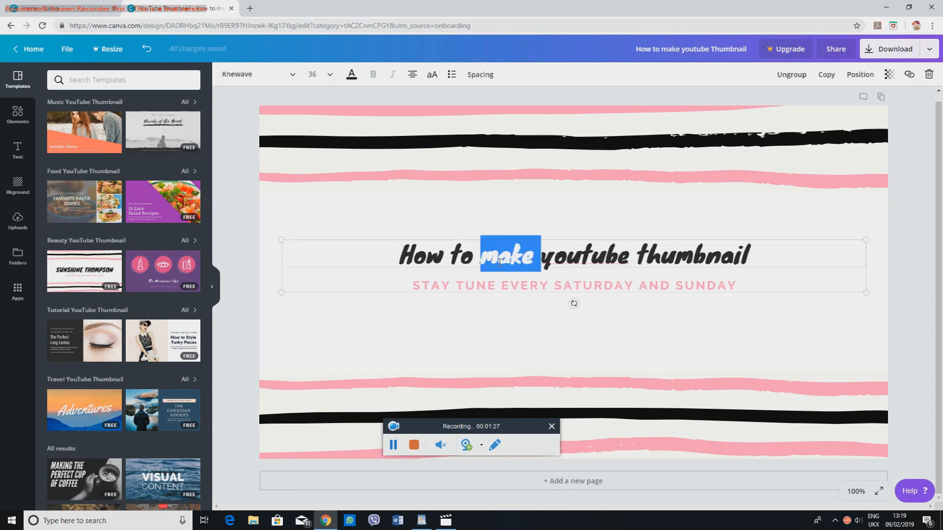
pyautogui.click(327, 74)
pyautogui.click(336, 295)
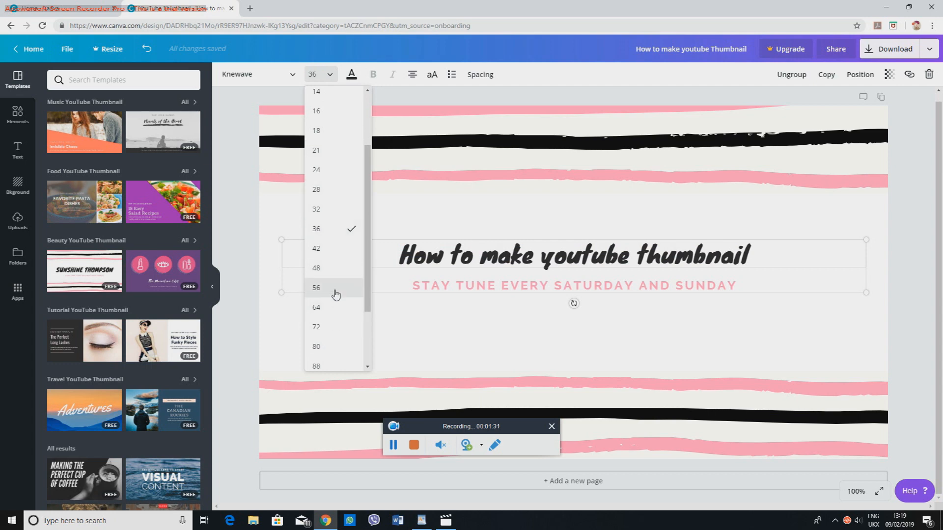
# Break the heading into two lines before "youtube" and correct that word to the suggested spelling "YouTube"
pyautogui.click(523, 275)
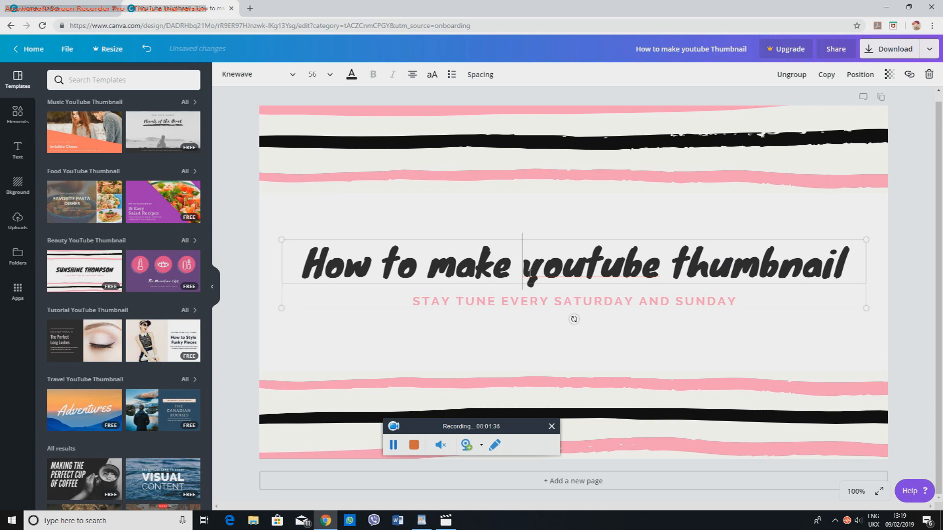
pyautogui.press('Return')
pyautogui.click(459, 323)
pyautogui.rightClick(459, 322)
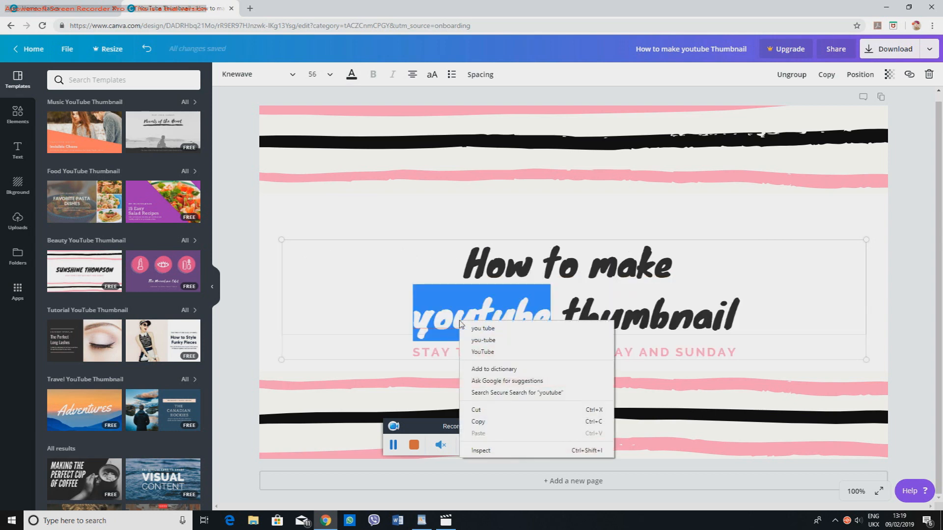
pyautogui.click(483, 353)
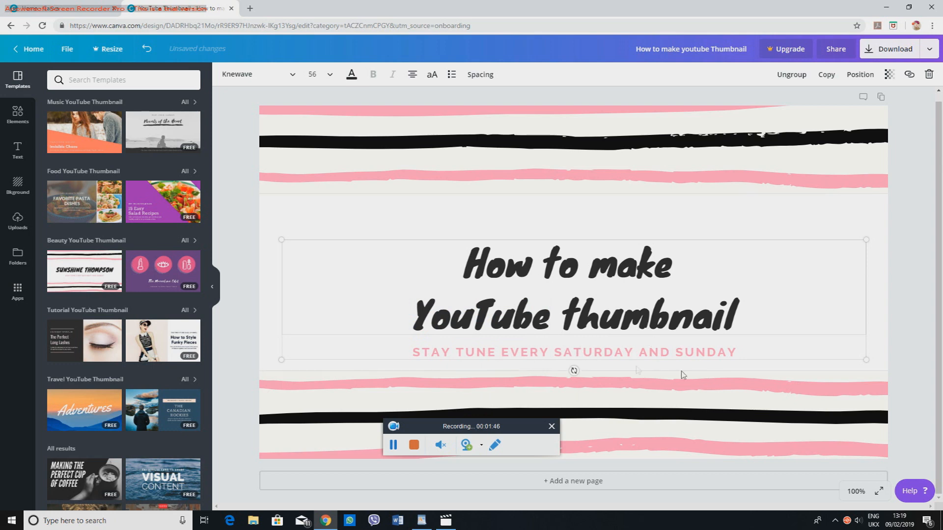
# Replace the pink subtitle below the heading with "TheTechGirl007" and turn off its uppercase formatting
pyautogui.tripleClick(589, 352)
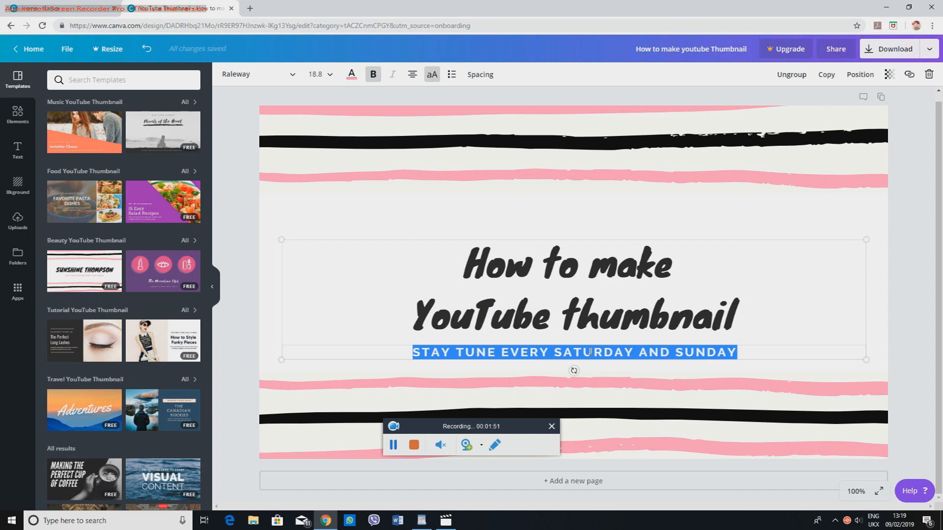
pyautogui.write('T')
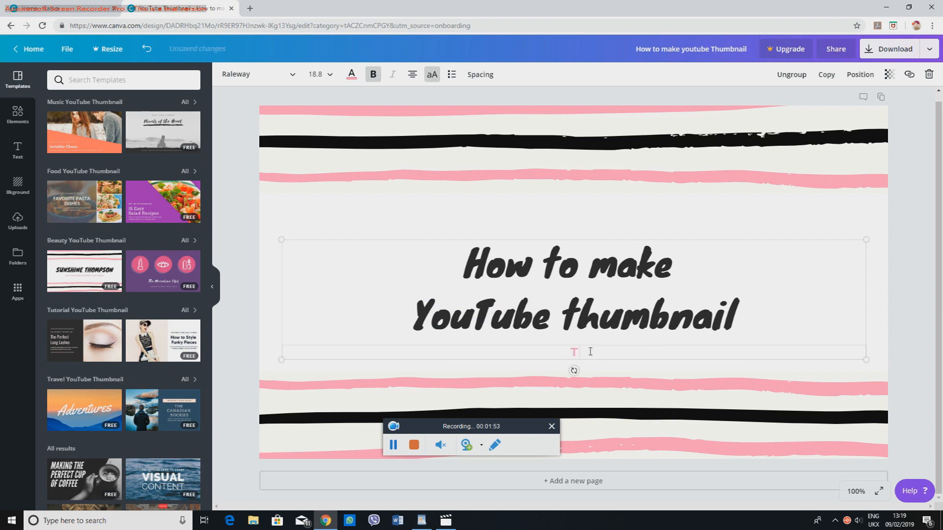
pyautogui.write('HETECHGIRL007')
pyautogui.hotkey('ctrl', 'a')
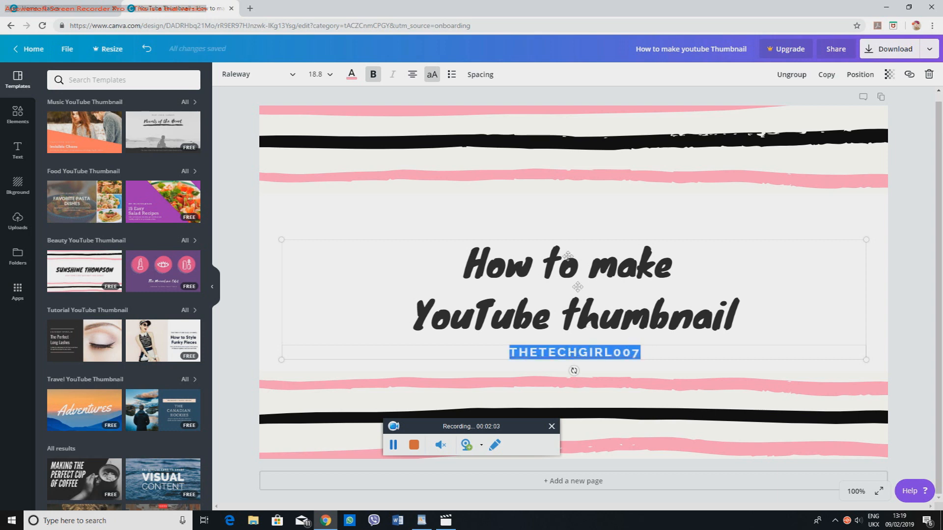
pyautogui.click(432, 74)
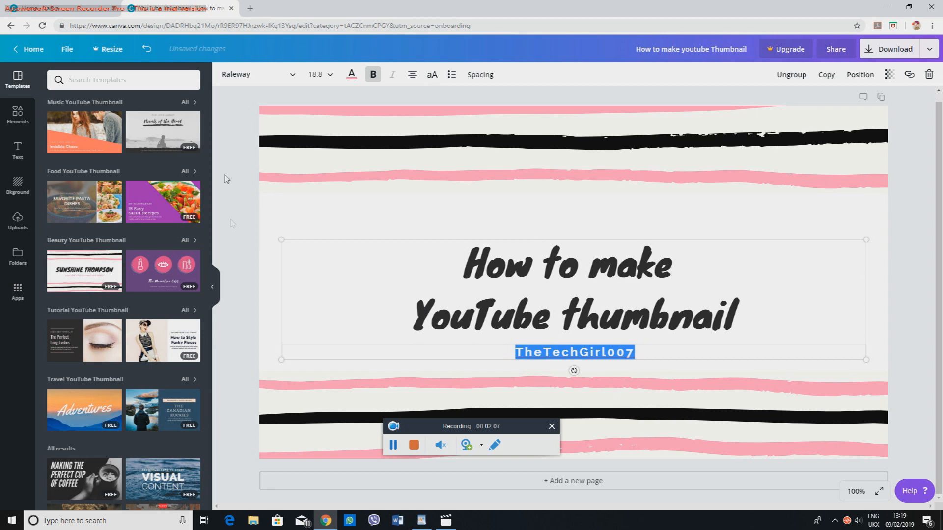
# Try the ABeeZee font on the pink subtitle text
pyautogui.click(592, 352)
pyautogui.doubleClick(592, 352)
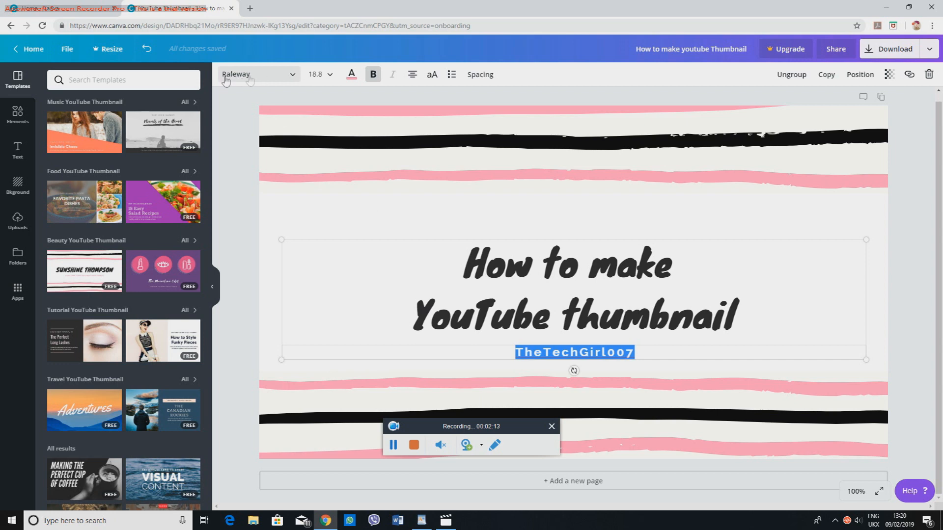
pyautogui.click(268, 77)
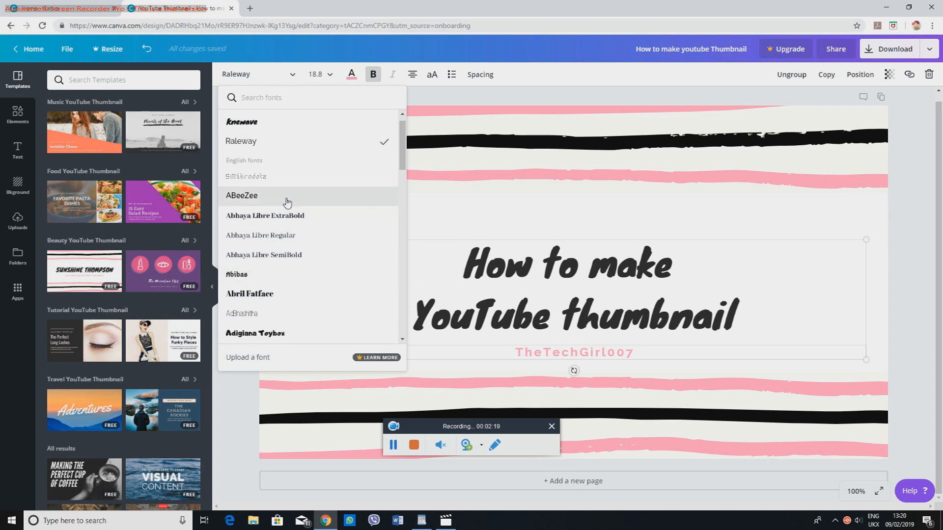
pyautogui.click(288, 202)
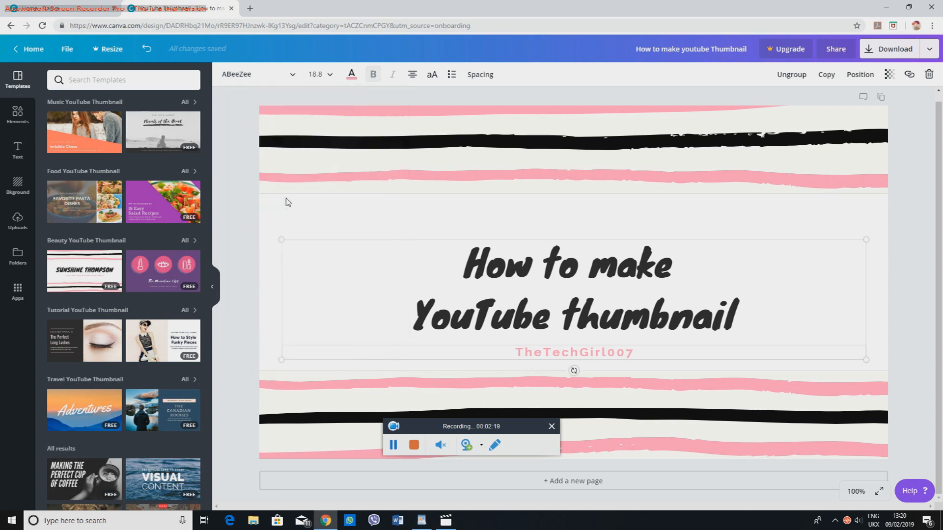
# Change the pink subtitle's font to Aileron Heavy
pyautogui.click(268, 78)
pyautogui.scroll(-1, 403, 153)
pyautogui.moveTo(401, 152); pyautogui.dragTo(402, 202)
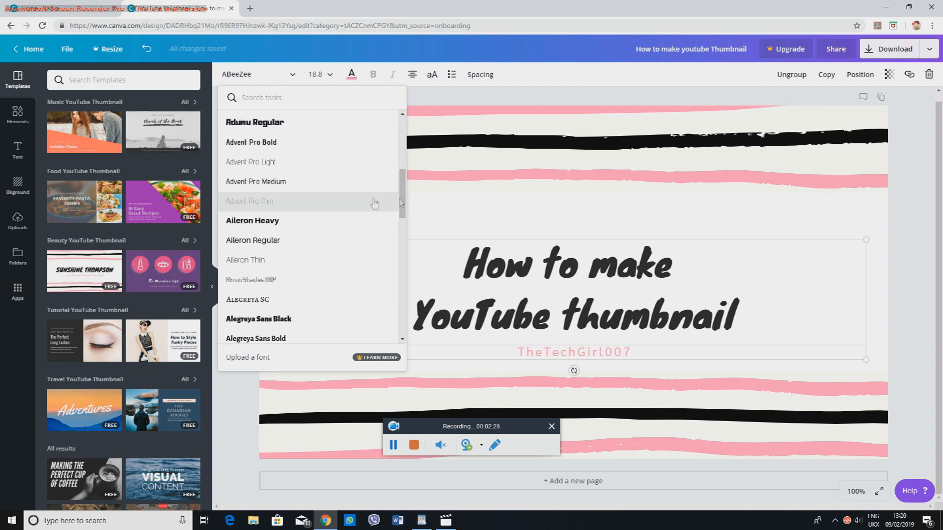
pyautogui.click(302, 221)
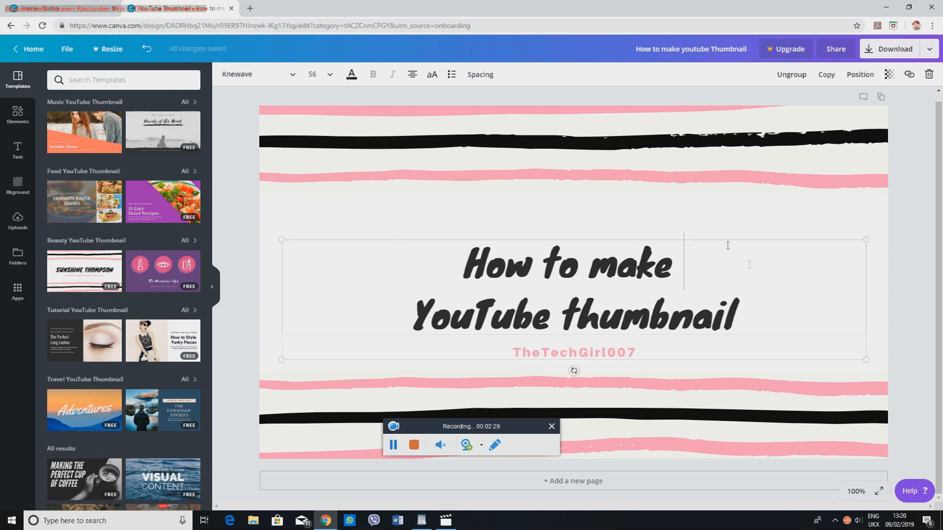
pyautogui.click(684, 207)
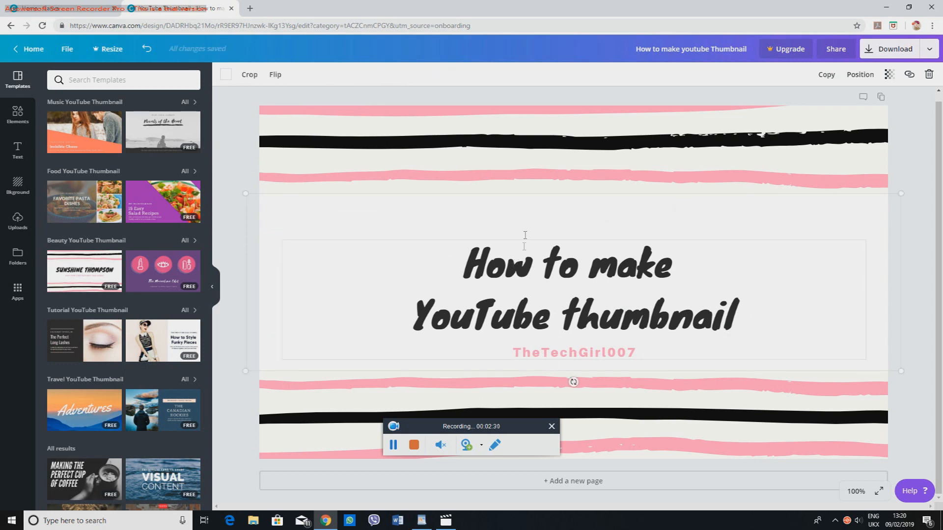
pyautogui.click(516, 277)
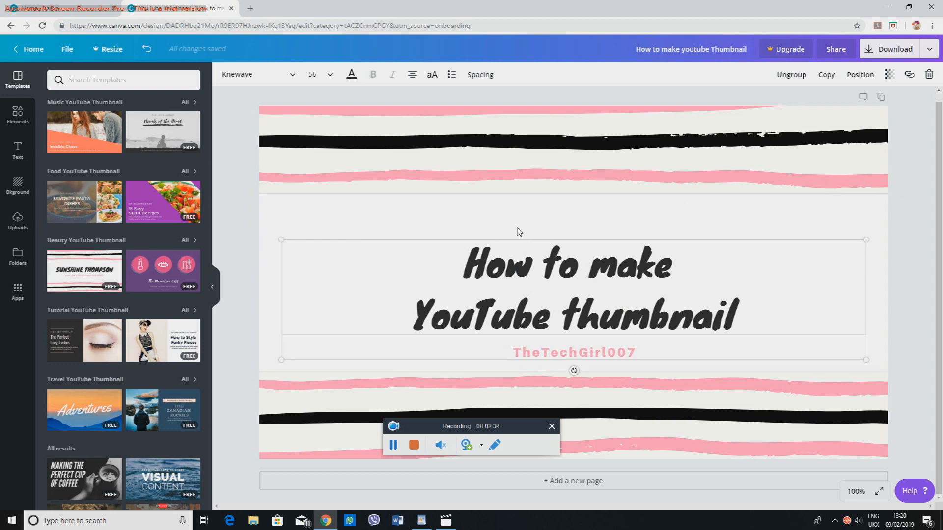
pyautogui.click(526, 204)
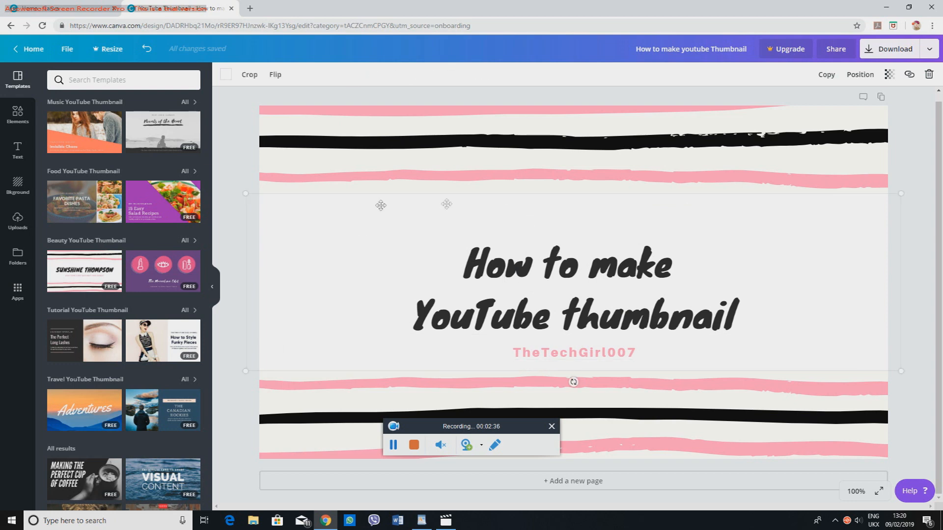
# Search Google for "subscribe button youtube" in a new browser tab and show the image results
pyautogui.click(250, 8)
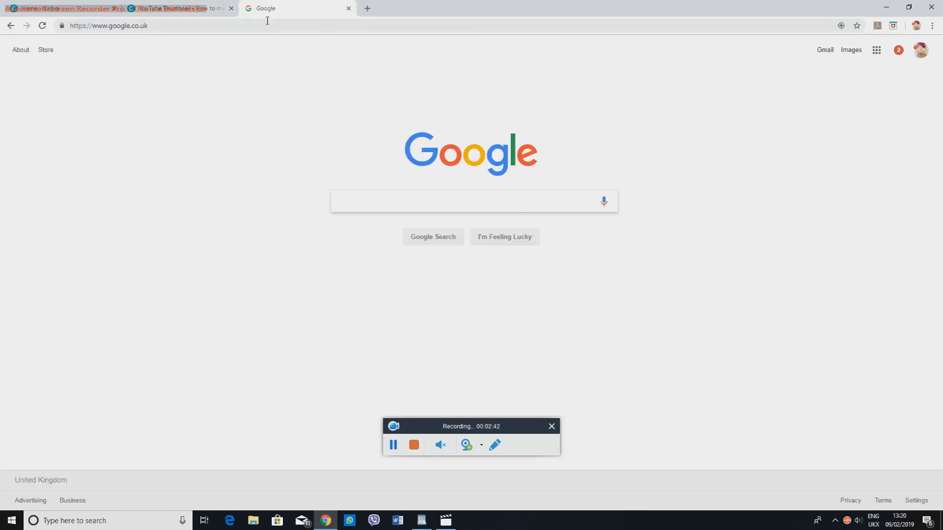
pyautogui.write('yu')
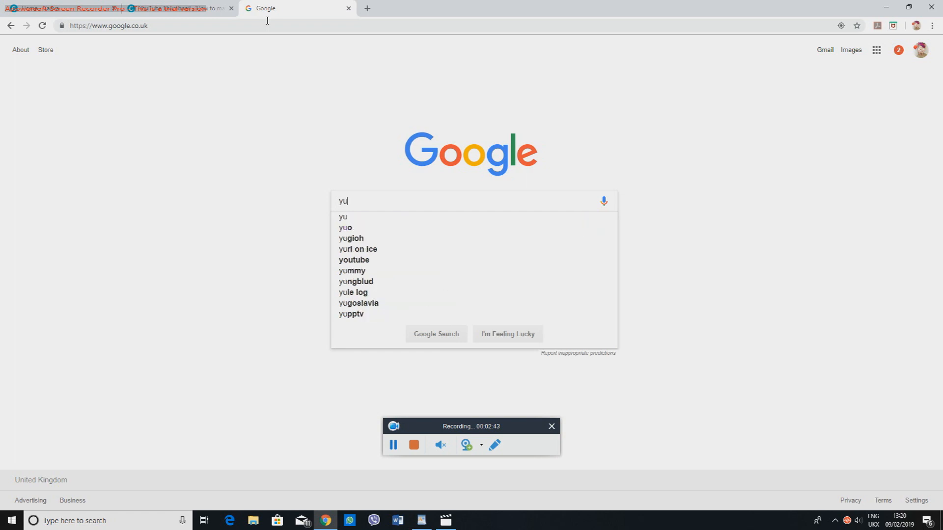
pyautogui.write('o')
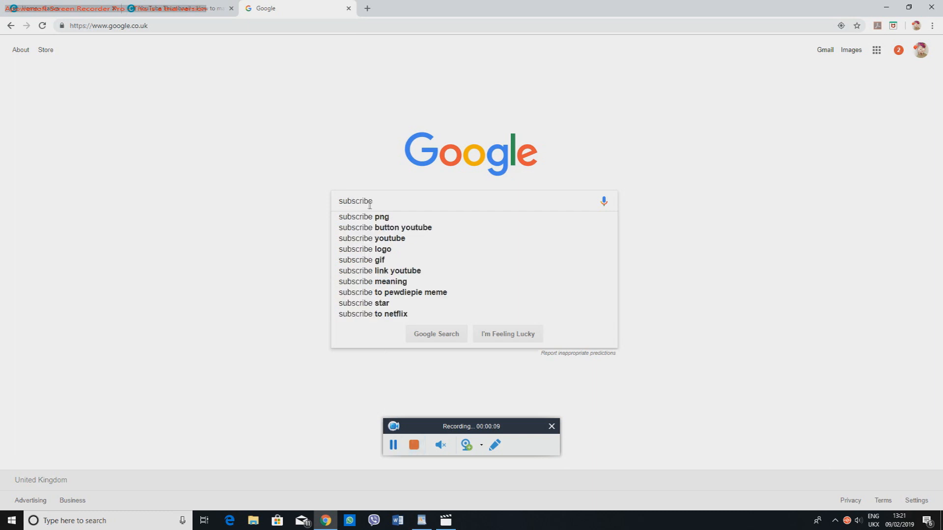
pyautogui.click(392, 228)
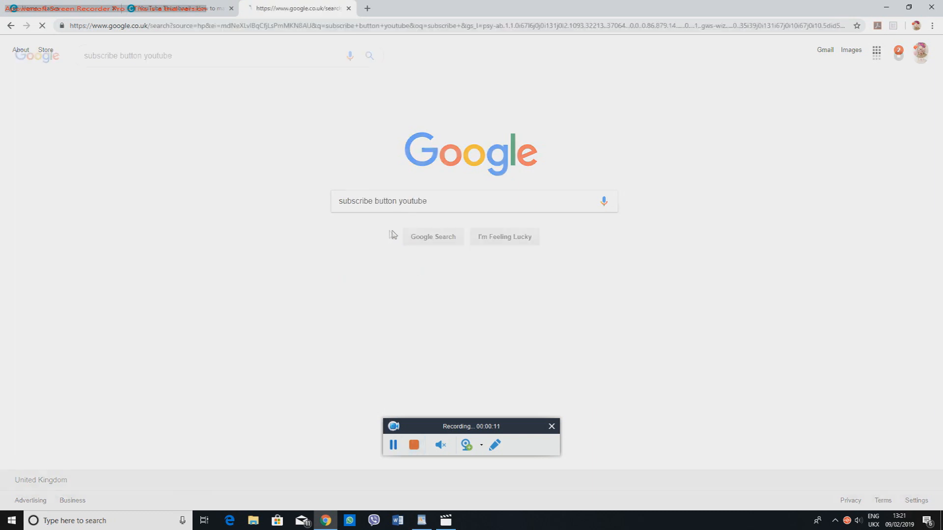
pyautogui.click(124, 86)
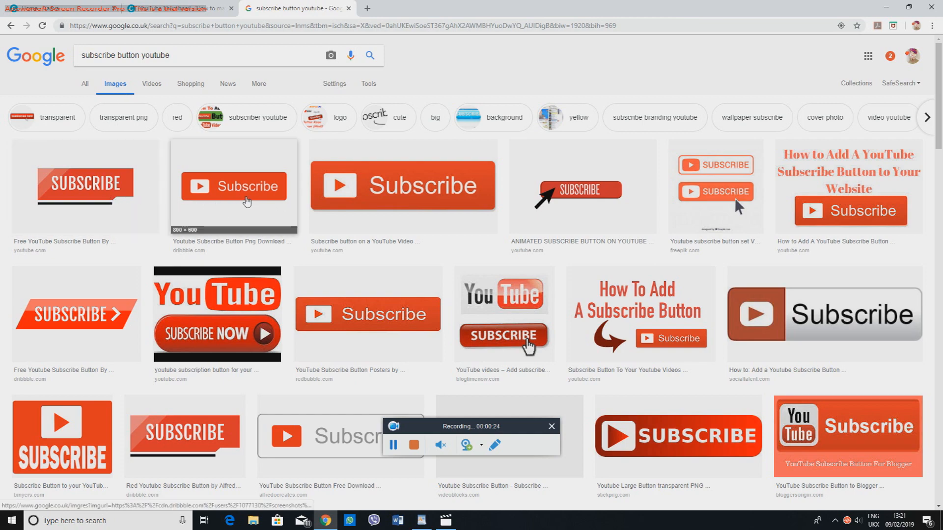
# Open the red Subscribe button image from Dribbble and save it to the Desktop as a JPEG under its suggested name
pyautogui.click(246, 196)
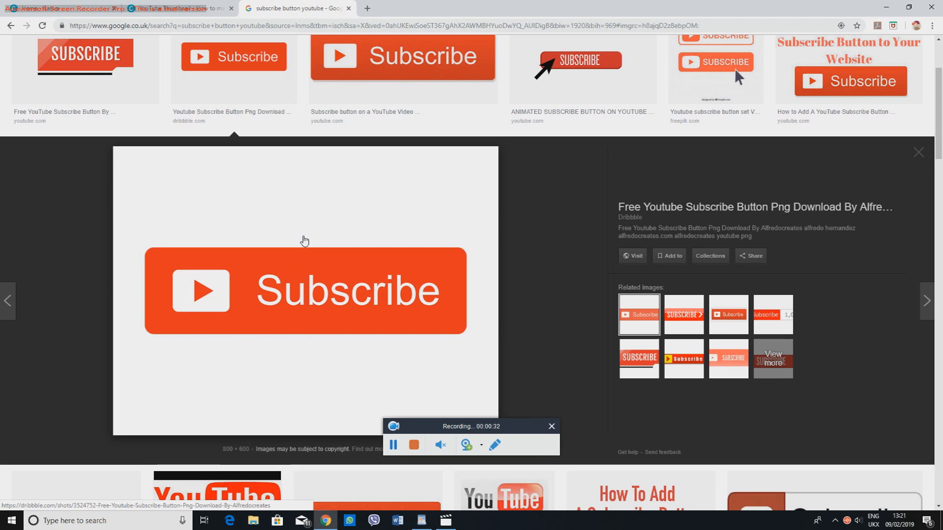
pyautogui.rightClick(304, 240)
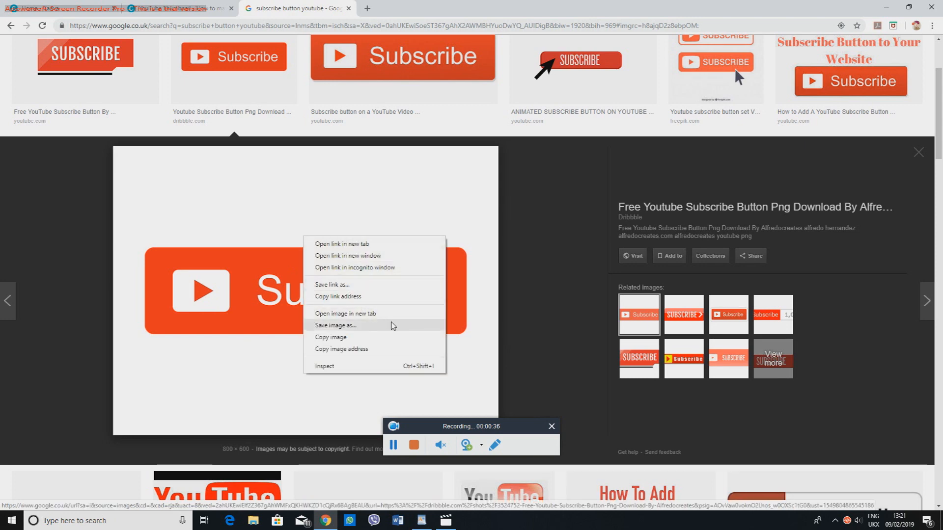
pyautogui.click(393, 325)
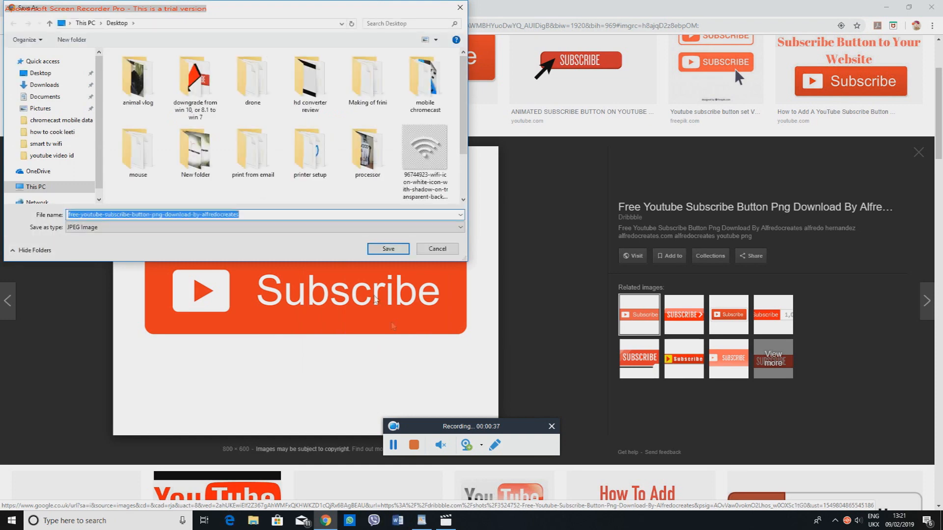
pyautogui.click(51, 77)
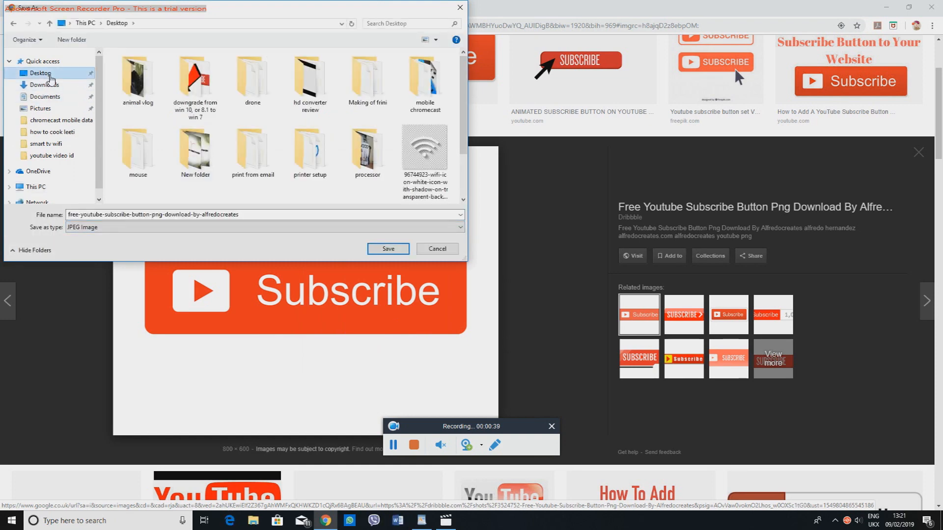
pyautogui.click(397, 250)
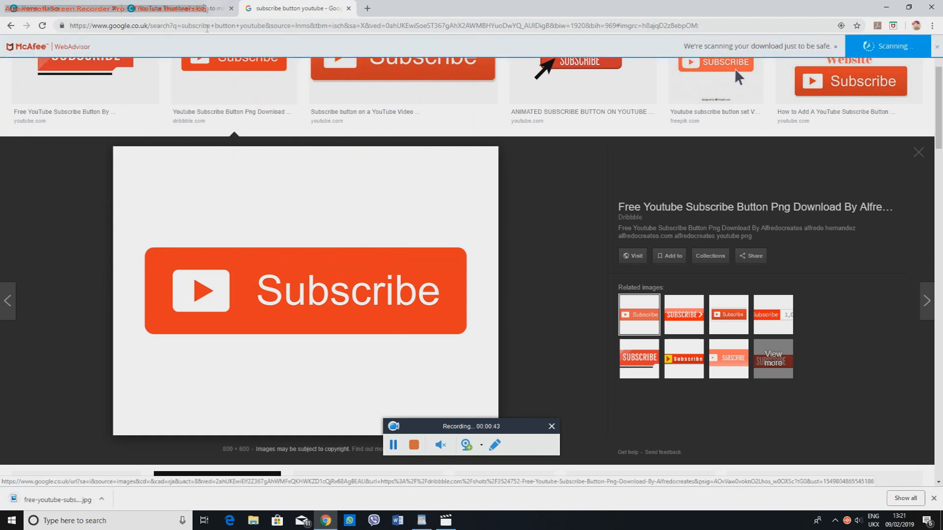
# Switch to the Canva design, upload the free-youtube-subscribe-button image from the Desktop, and place it on the thumbnail
pyautogui.click(199, 3)
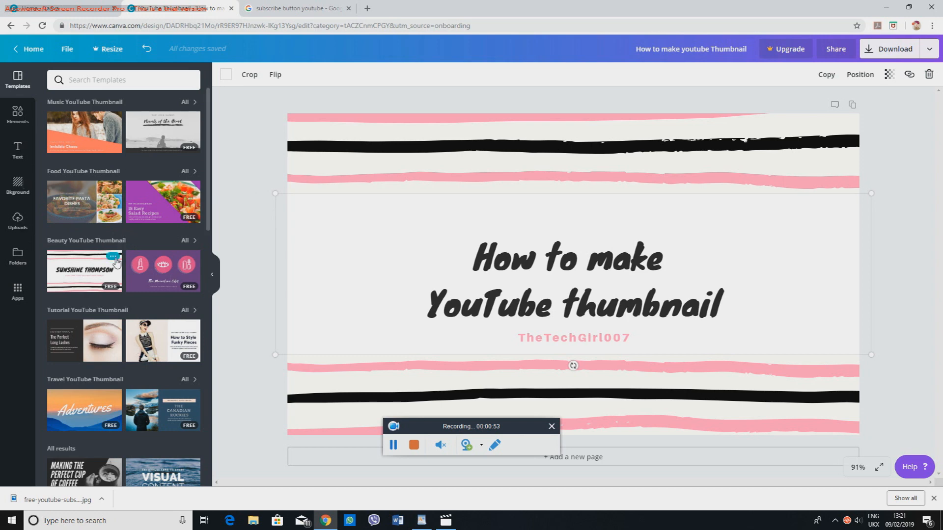
pyautogui.click(18, 221)
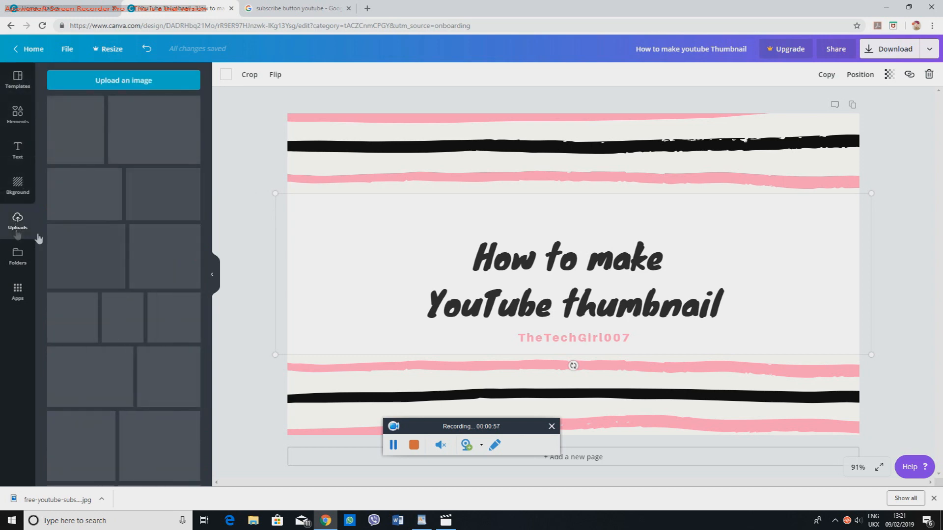
pyautogui.click(103, 81)
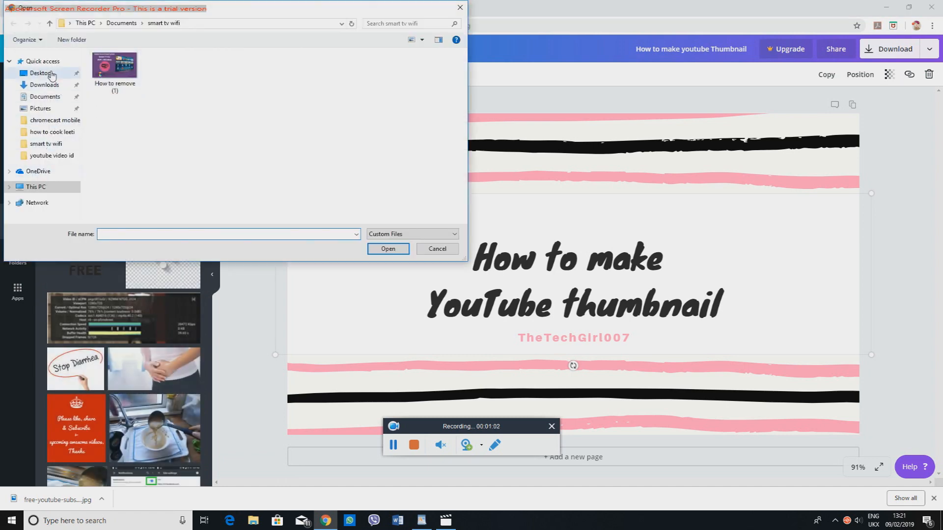
pyautogui.click(42, 74)
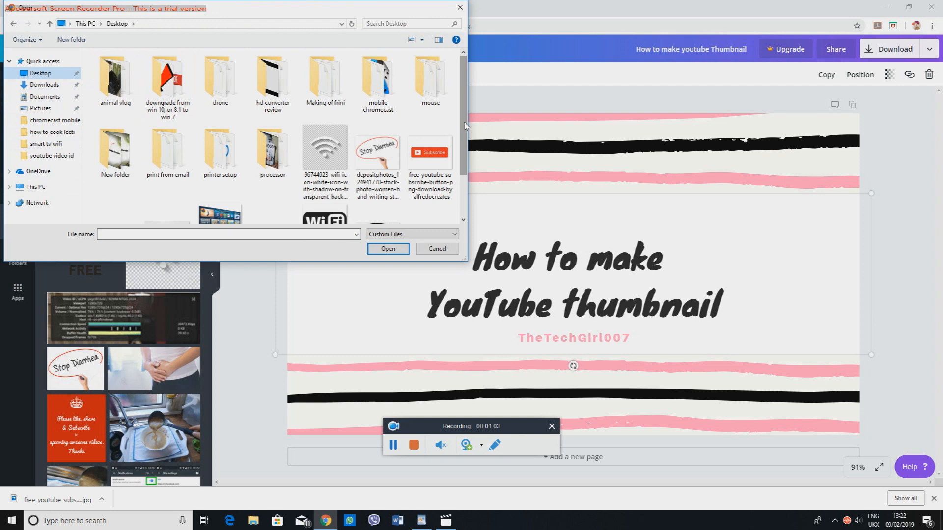
pyautogui.moveTo(466, 127); pyautogui.dragTo(473, 214)
pyautogui.click(430, 99)
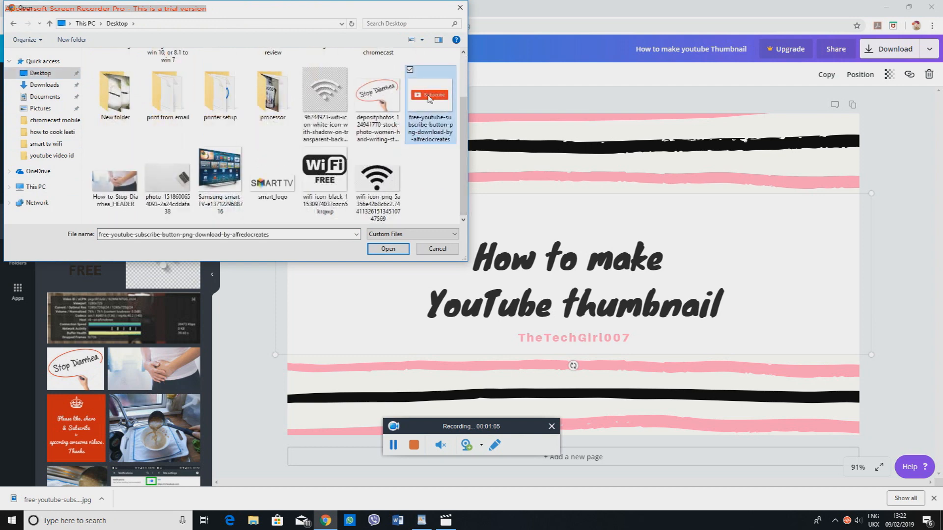
pyautogui.click(389, 249)
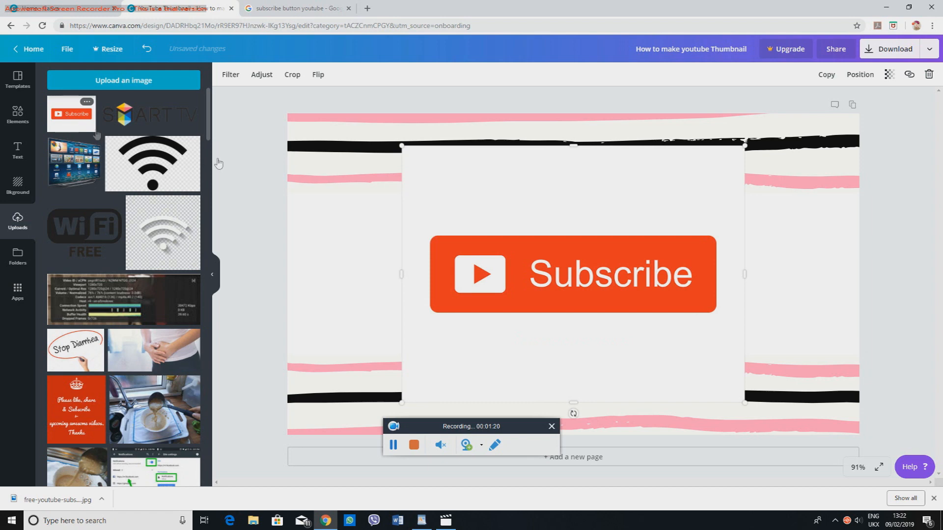
# Shrink the placed Subscribe image and crop away the white area around its red button
pyautogui.moveTo(543, 200); pyautogui.dragTo(540, 152)
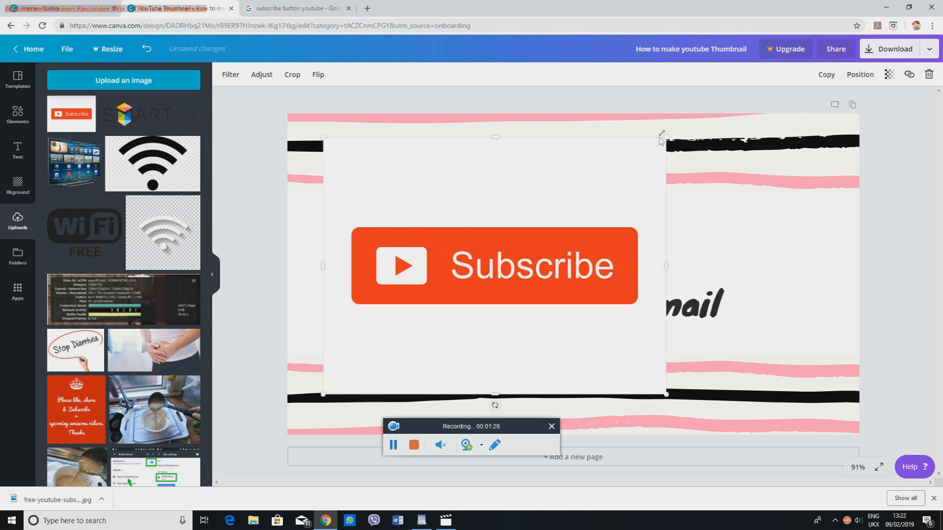
pyautogui.click(262, 75)
pyautogui.click(292, 76)
pyautogui.moveTo(459, 206); pyautogui.dragTo(450, 239)
pyautogui.moveTo(296, 239)
pyautogui.mouseDown()
pyautogui.moveTo(315, 240)
pyautogui.moveTo(306, 241)
pyautogui.mouseUp()
pyautogui.moveTo(448, 322); pyautogui.dragTo(448, 289)
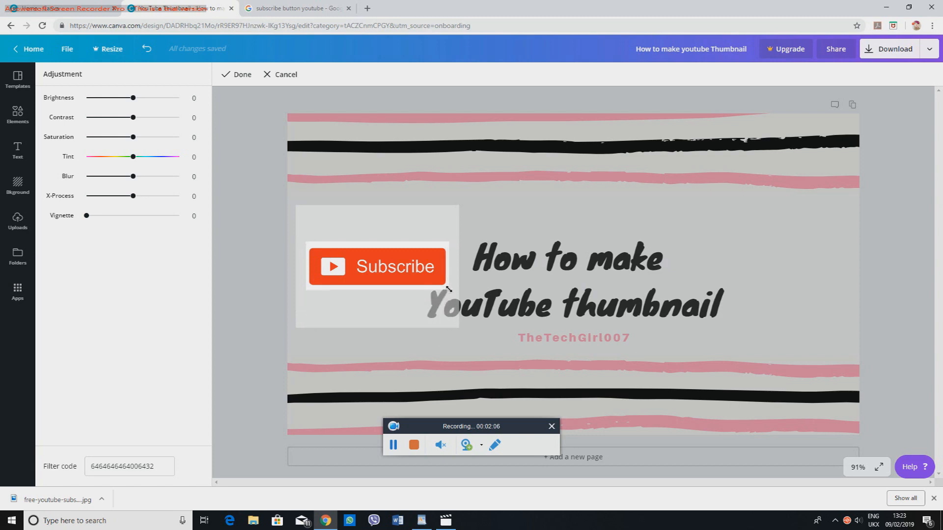
pyautogui.click(224, 79)
# Enlarge the cropped Subscribe button slightly and position it directly left of the "How to make" heading line
pyautogui.moveTo(391, 236); pyautogui.dragTo(385, 198)
pyautogui.moveTo(443, 250); pyautogui.dragTo(455, 271)
pyautogui.moveTo(428, 232); pyautogui.dragTo(423, 255)
pyautogui.click(428, 213)
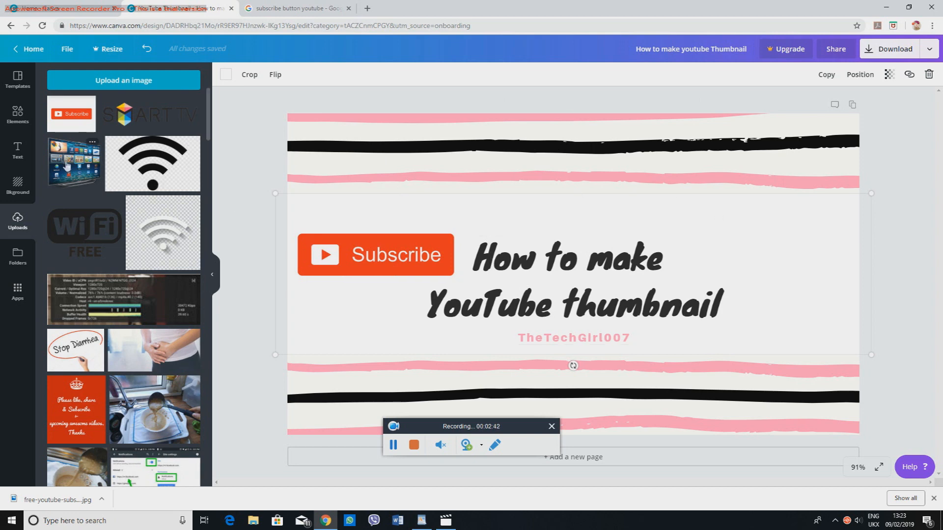
# Add the uploaded red "Please like, share & Subscribe" image, shrink it, and place it right of the heading
pyautogui.scroll(-5, 67, 166)
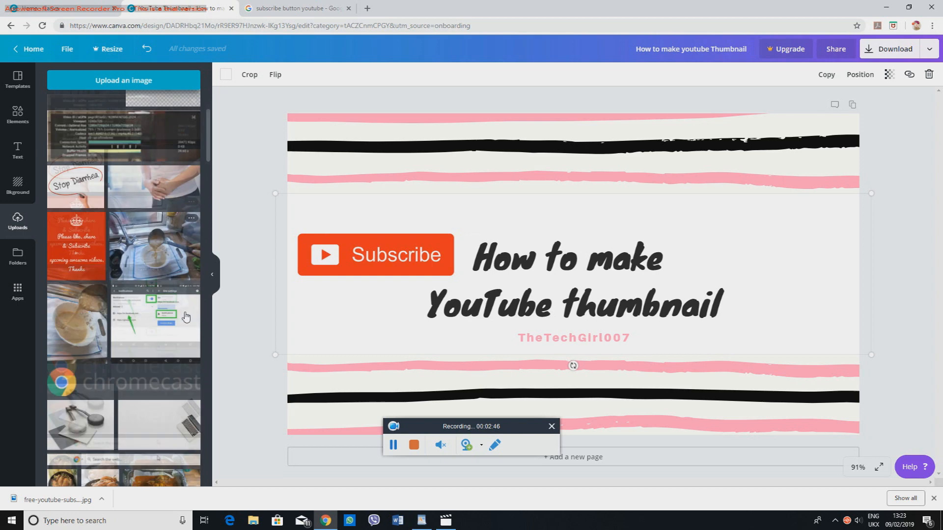
pyautogui.click(76, 211)
pyautogui.moveTo(682, 146); pyautogui.dragTo(593, 246)
pyautogui.moveTo(528, 309); pyautogui.dragTo(794, 261)
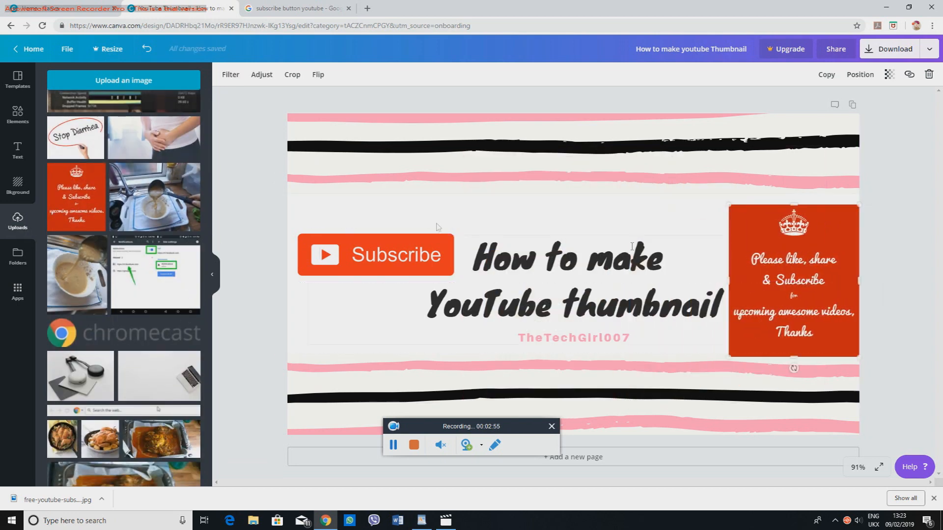
pyautogui.click(414, 445)
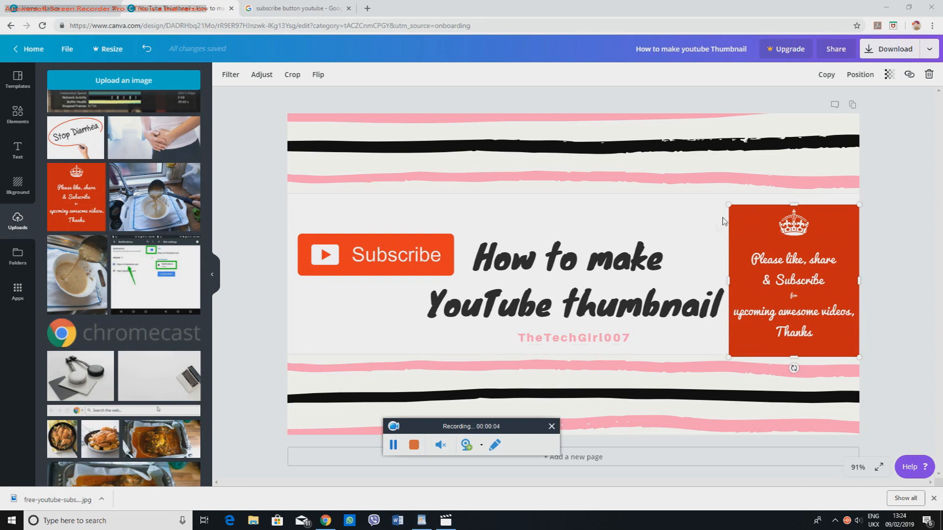
# Try moving the red "Please like, share & Subscribe" image backward and forward over the Subscribe button, and delete it
pyautogui.moveTo(744, 236); pyautogui.dragTo(373, 224)
pyautogui.click(870, 75)
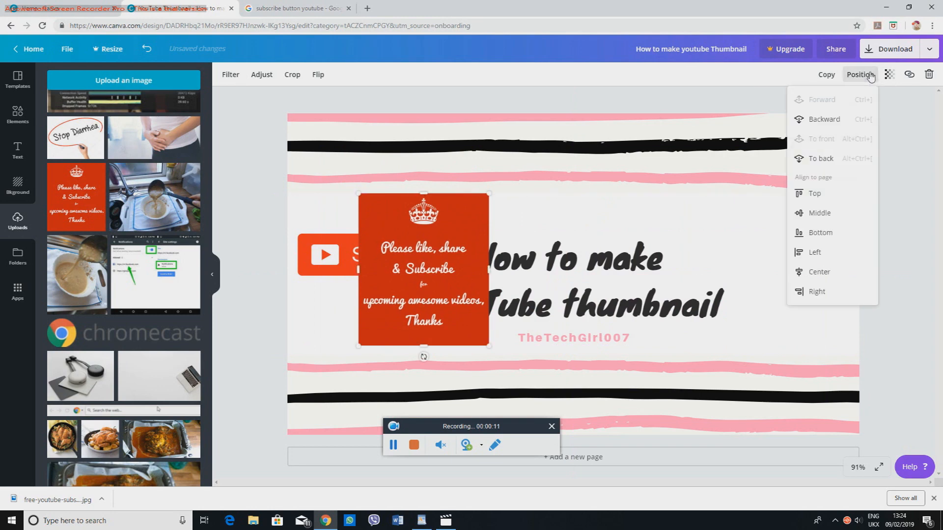
pyautogui.click(828, 125)
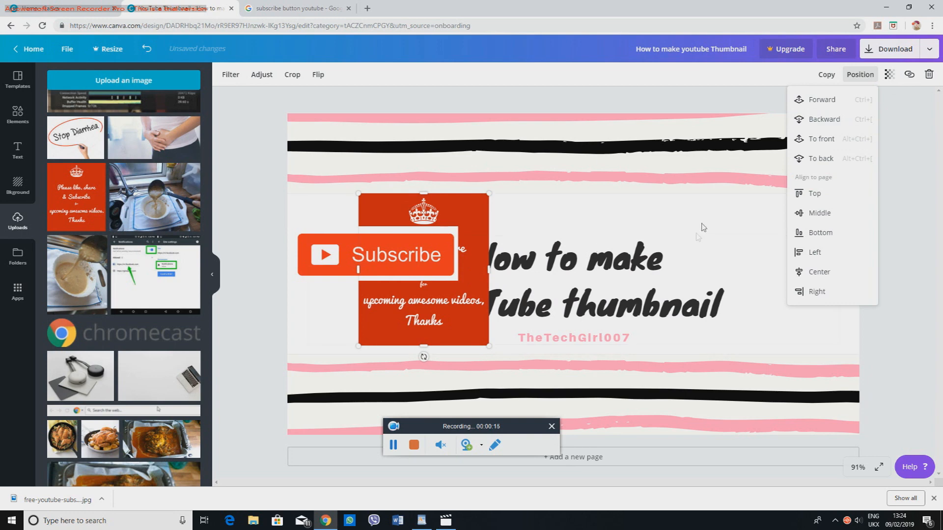
pyautogui.click(813, 100)
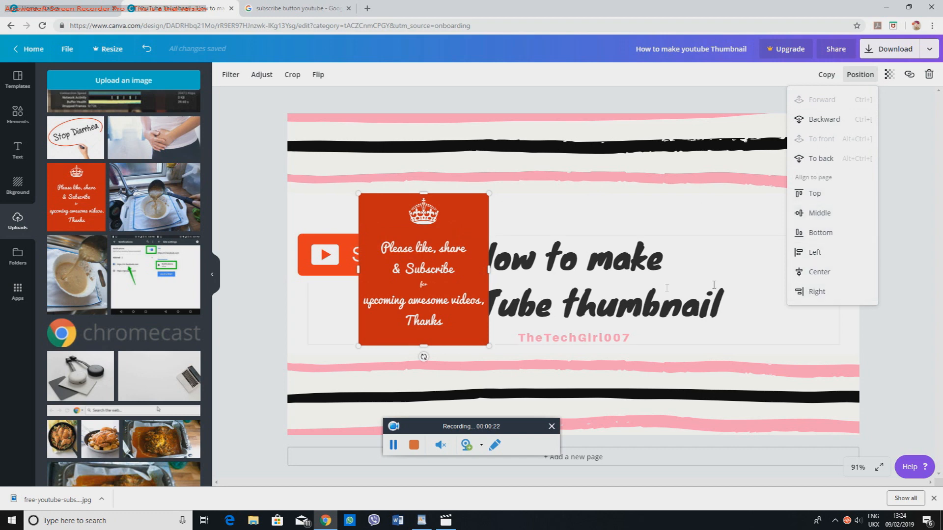
pyautogui.moveTo(429, 270); pyautogui.dragTo(793, 272)
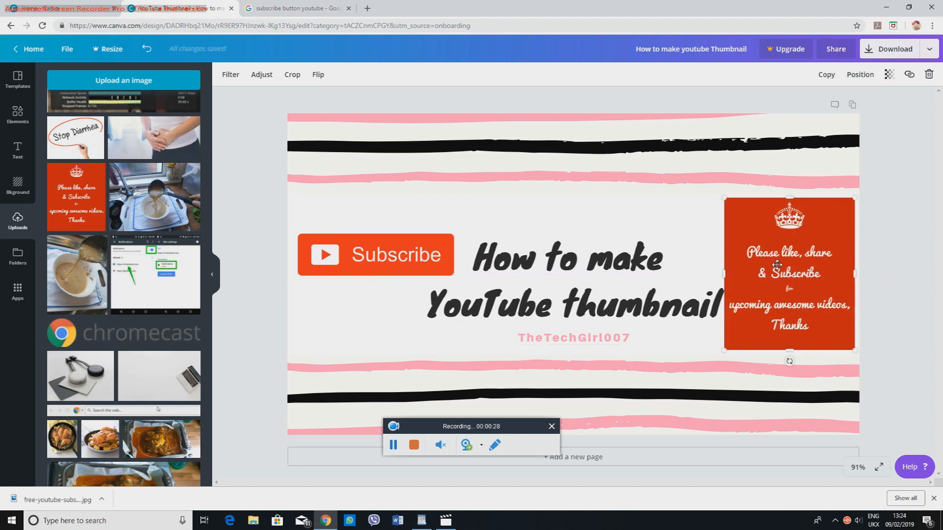
pyautogui.press('Delete')
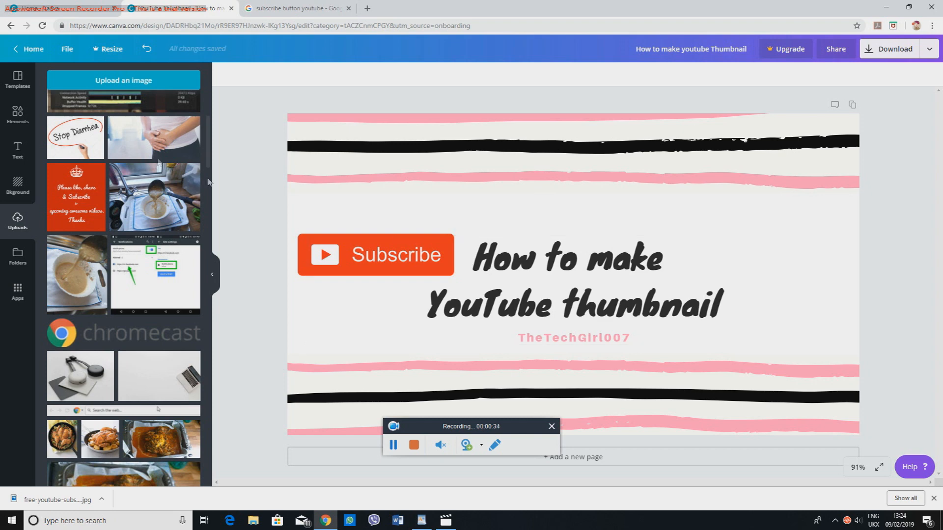
# Try inserting the blue bar chart element on the thumbnail and delete it
pyautogui.click(23, 115)
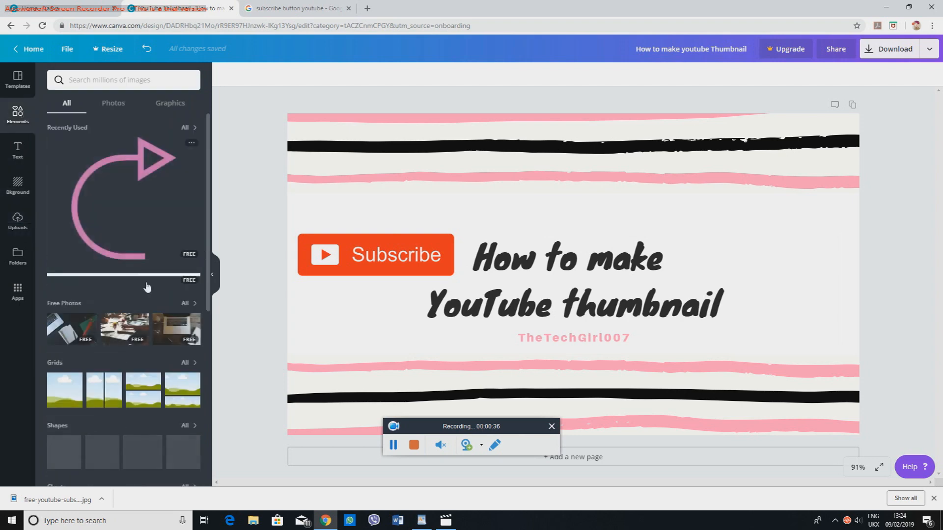
pyautogui.moveTo(207, 197); pyautogui.dragTo(202, 368)
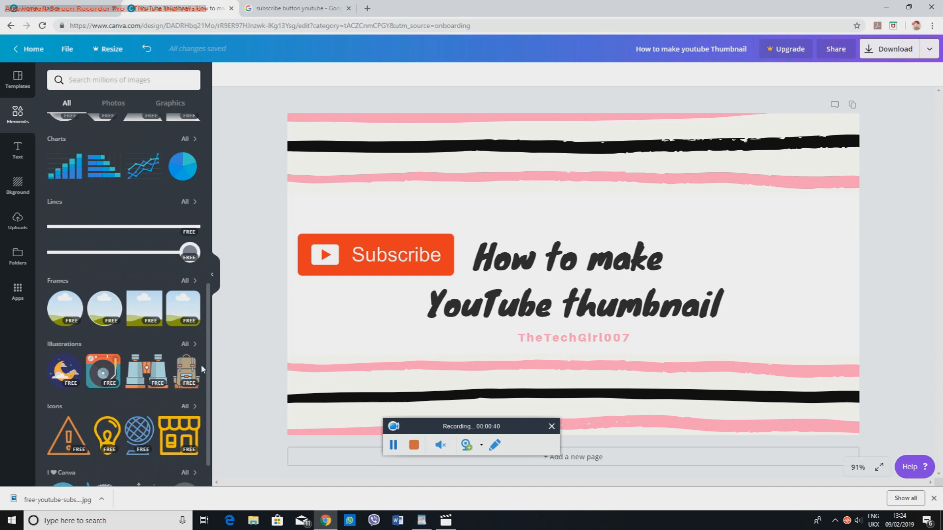
pyautogui.click(66, 175)
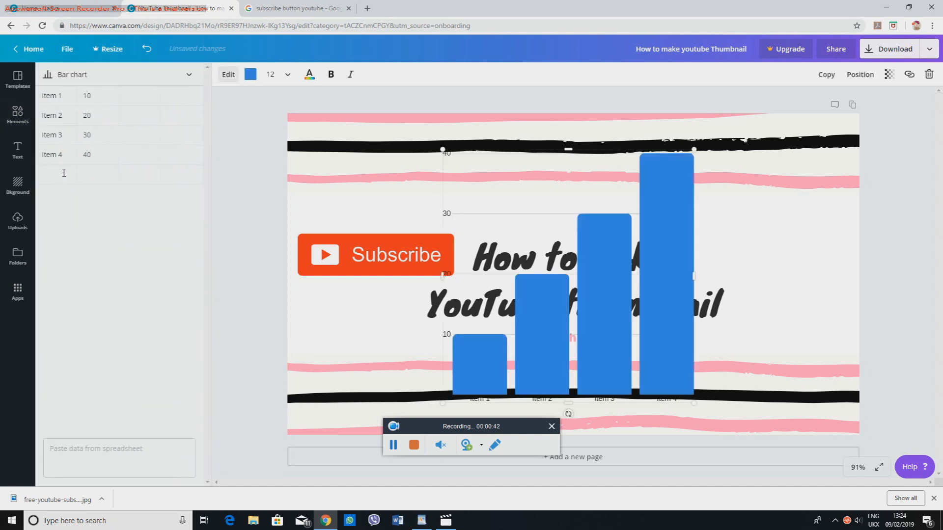
pyautogui.click(100, 97)
pyautogui.click(658, 301)
pyautogui.press('Delete')
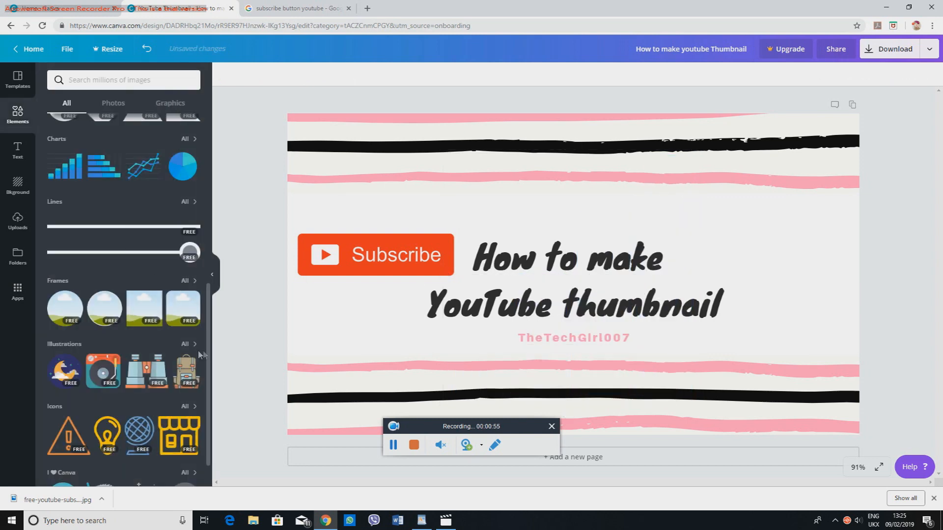
# Add the blue round Canva logo element, shrink it, and place it right of the heading
pyautogui.scroll(-1, 206, 389)
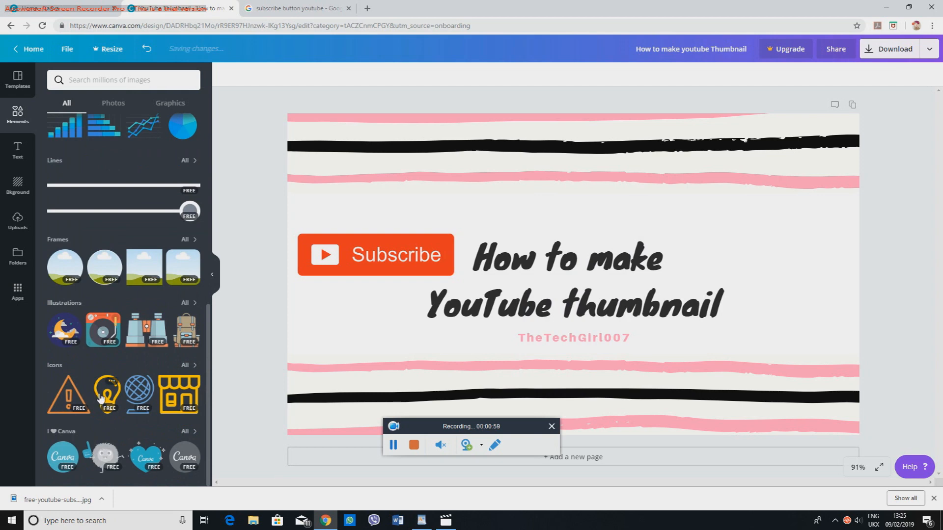
pyautogui.click(63, 457)
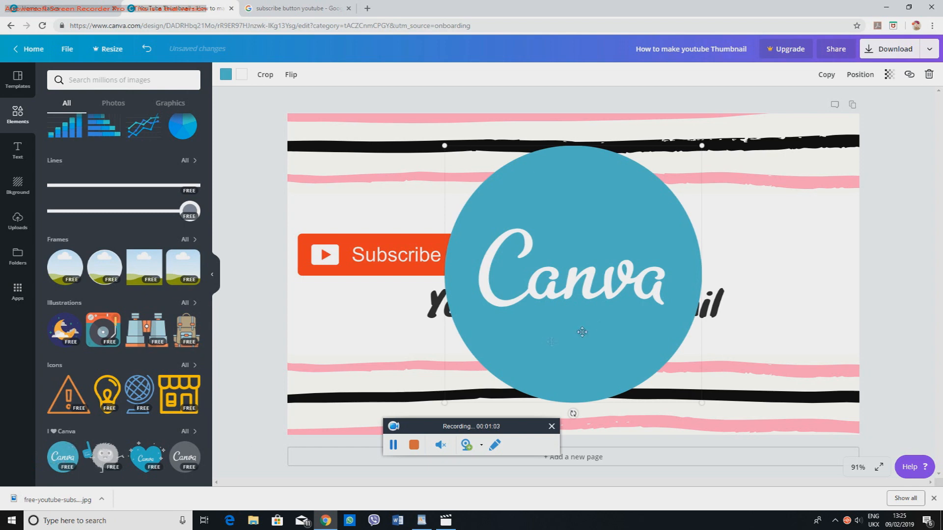
pyautogui.moveTo(702, 147); pyautogui.dragTo(554, 293)
pyautogui.moveTo(482, 378); pyautogui.dragTo(781, 313)
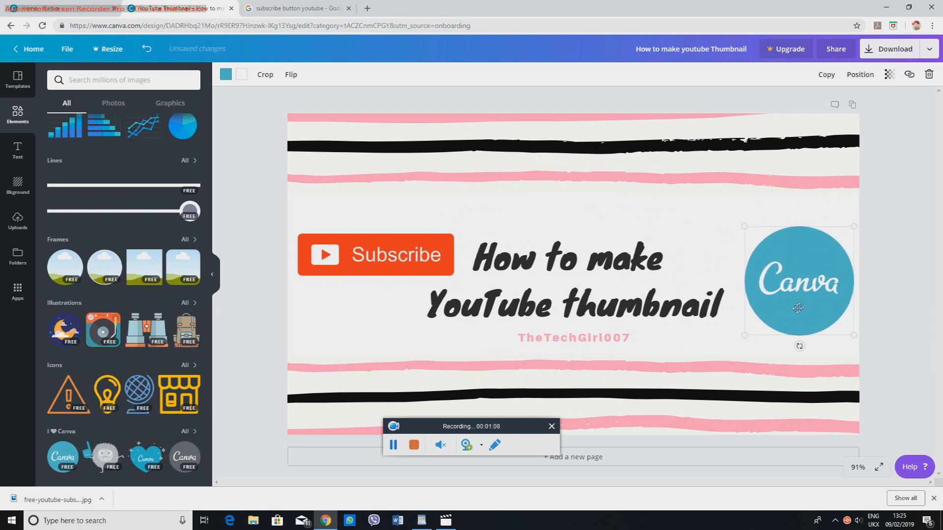
pyautogui.doubleClick(798, 308)
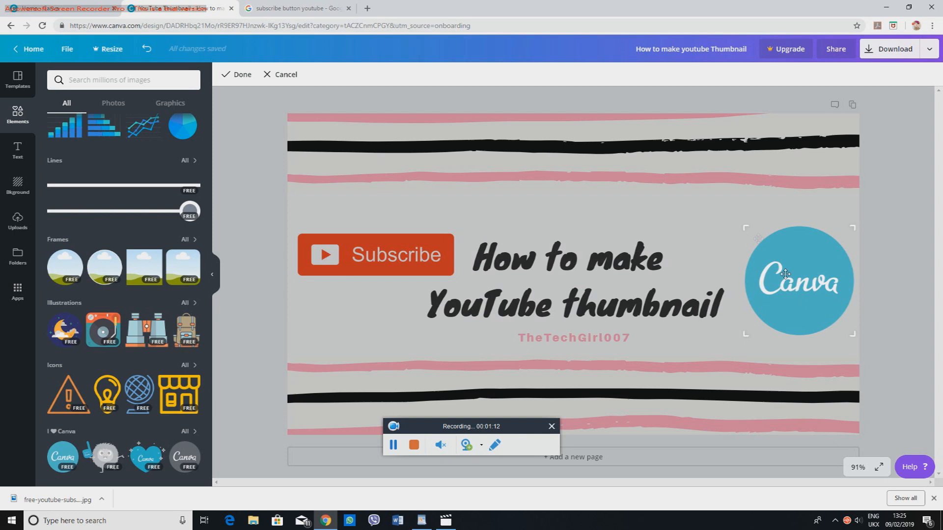
pyautogui.click(706, 223)
pyautogui.moveTo(787, 262)
pyautogui.mouseDown()
pyautogui.moveTo(774, 218)
pyautogui.moveTo(782, 254)
pyautogui.mouseUp()
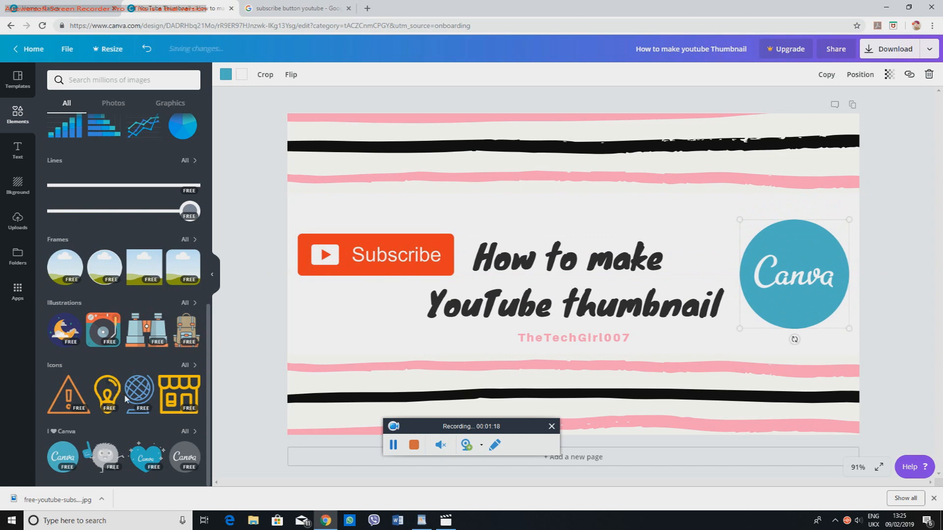
# Browse the available backgrounds and apply the free light-to-medium blue gradient to the thumbnail
pyautogui.scroll(2, 126, 398)
pyautogui.scroll(-1, 126, 399)
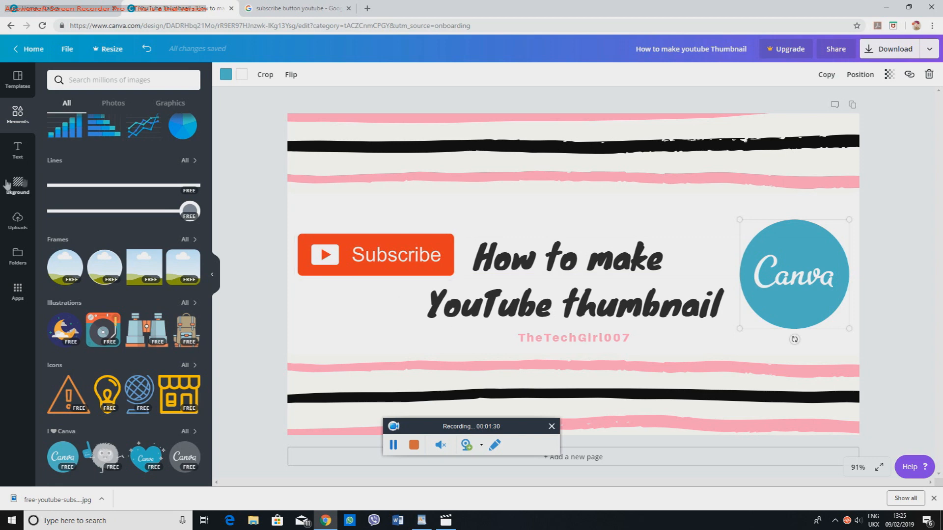
pyautogui.click(19, 189)
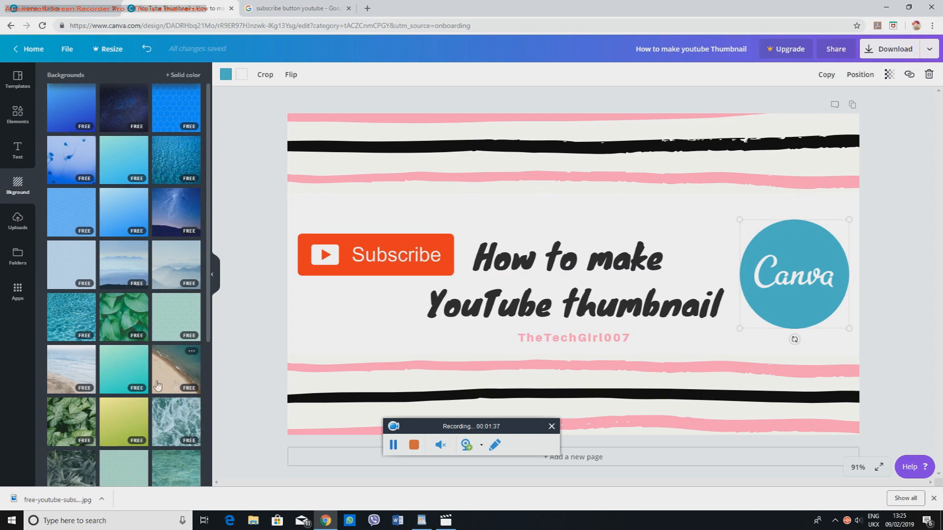
pyautogui.scroll(-6, 158, 386)
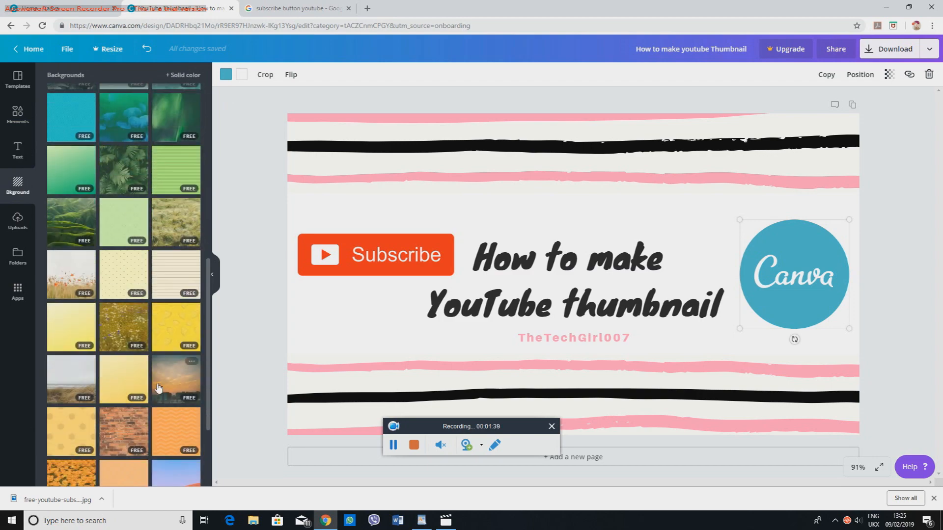
pyautogui.scroll(-1, 159, 387)
pyautogui.scroll(7, 159, 387)
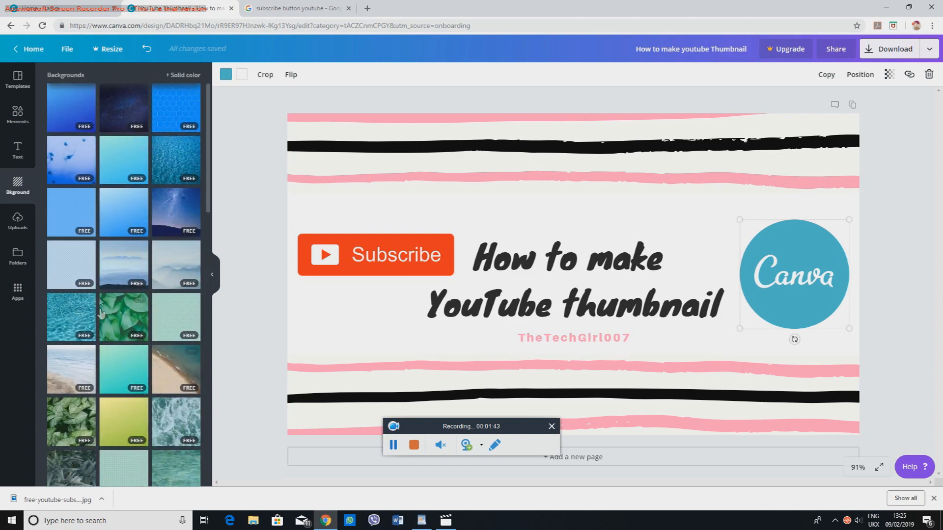
pyautogui.click(127, 204)
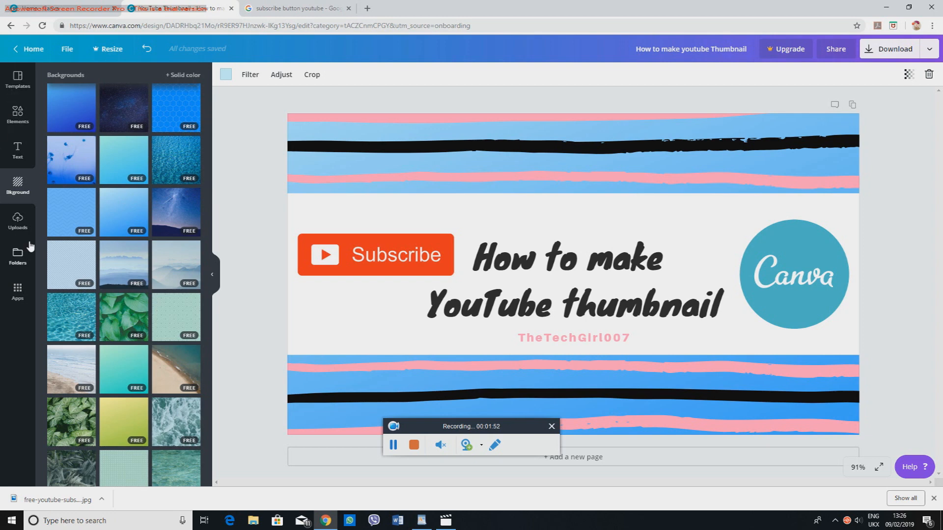
# Try the uploaded photo of a ladle over a bowl as the fill of the white middle band
pyautogui.click(17, 221)
pyautogui.moveTo(131, 198); pyautogui.dragTo(379, 214)
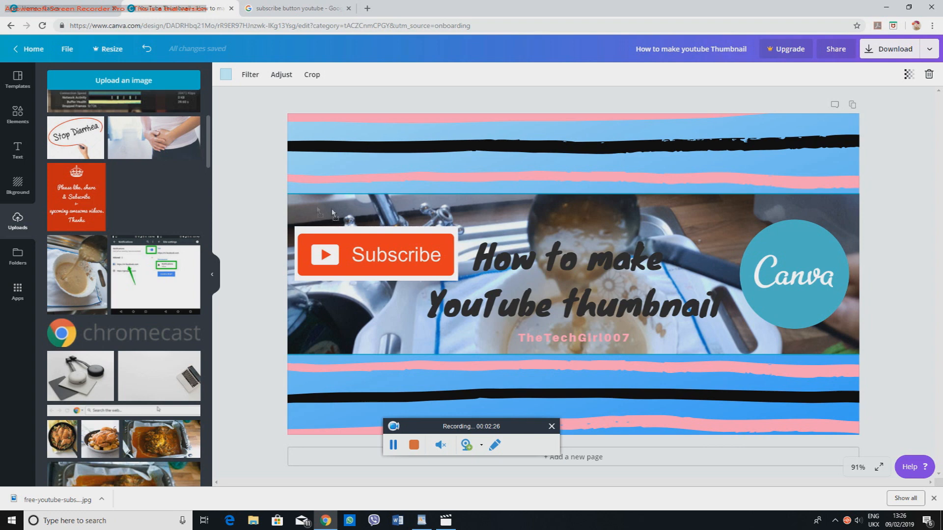
pyautogui.moveTo(332, 208); pyautogui.dragTo(123, 194)
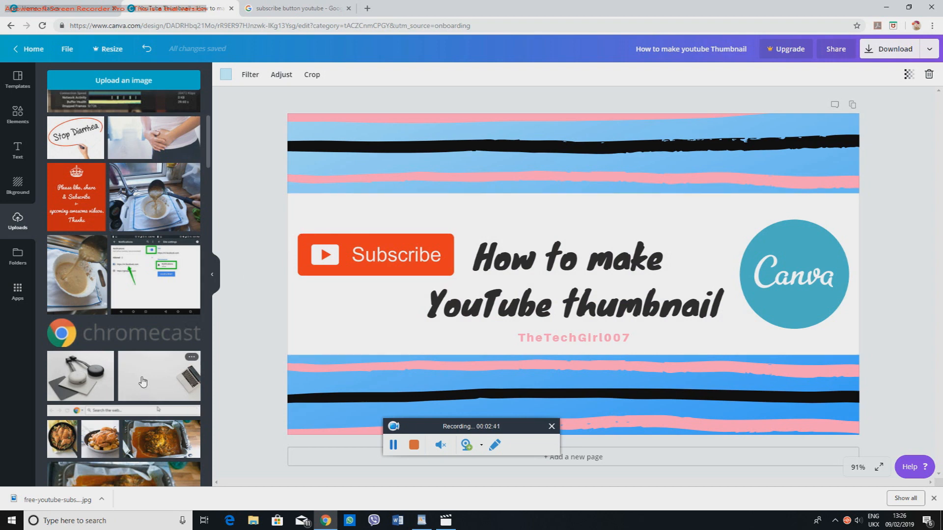
# Fill the white middle band with the uploaded photo of a laptop on a light desk, and select the Canva logo
pyautogui.moveTo(143, 382); pyautogui.dragTo(386, 210)
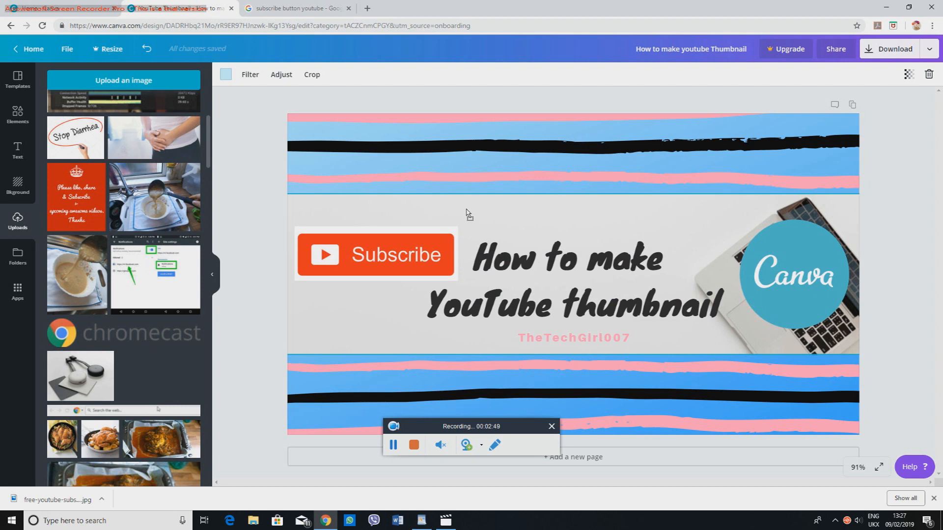
pyautogui.click(796, 262)
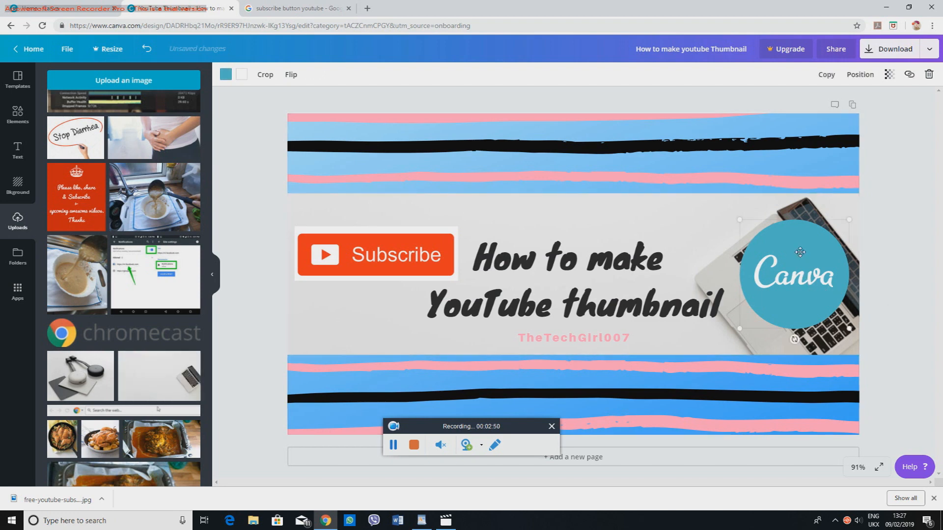
# Move the Canva logo slightly lower over the laptop in the middle band, and select the striped frame graphic
pyautogui.moveTo(796, 262); pyautogui.dragTo(794, 269)
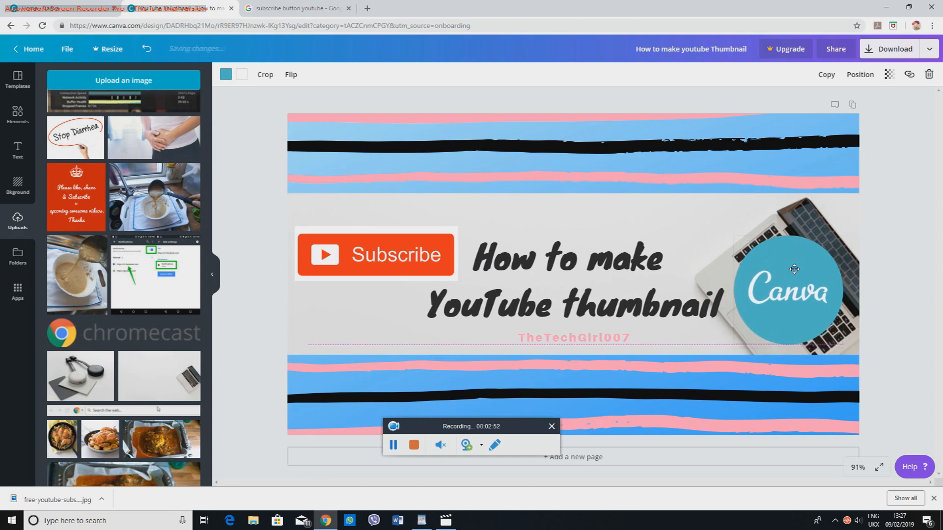
pyautogui.doubleClick(329, 368)
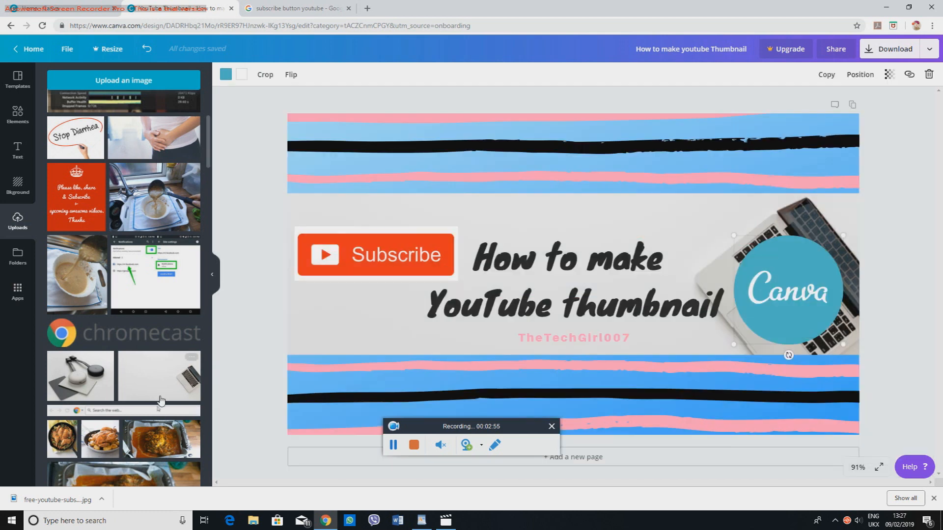
pyautogui.click(330, 366)
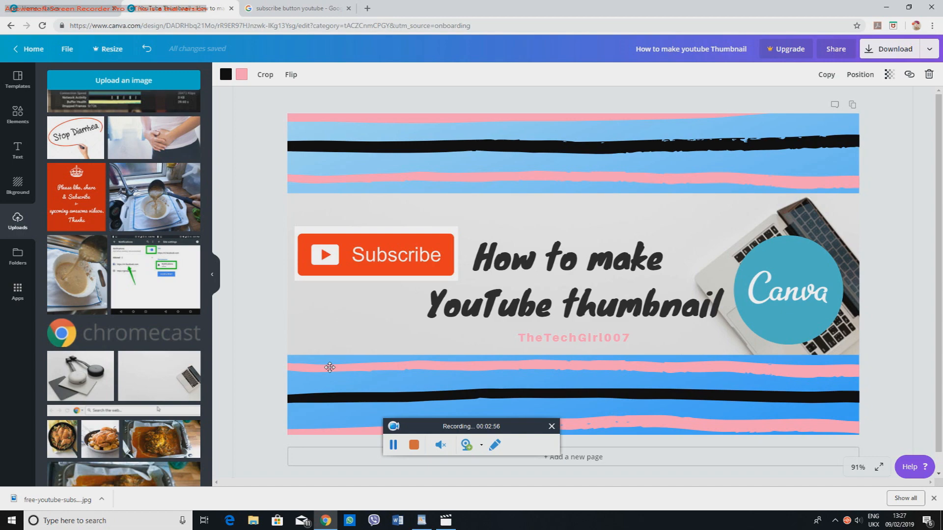
pyautogui.doubleClick(330, 367)
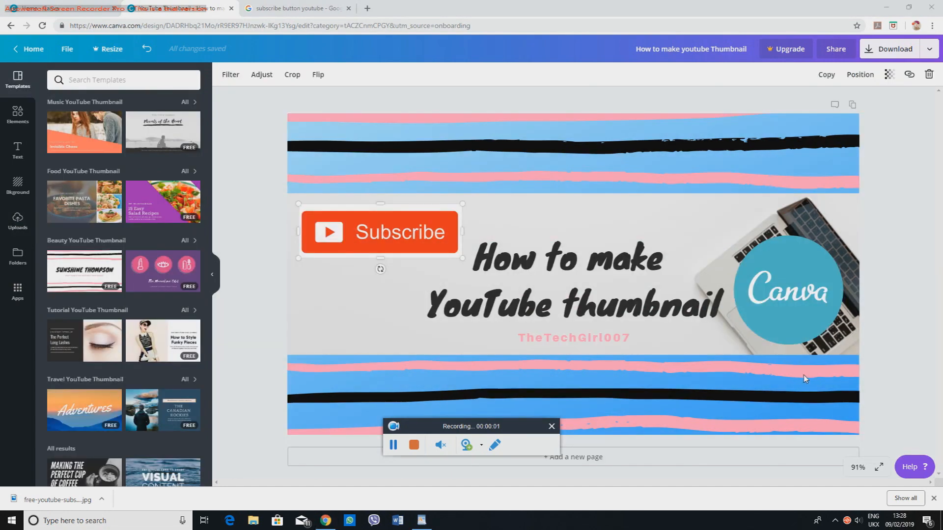
# Move the Subscribe button image slightly down within the middle band, keeping it left of the heading
pyautogui.moveTo(422, 432); pyautogui.dragTo(582, 434)
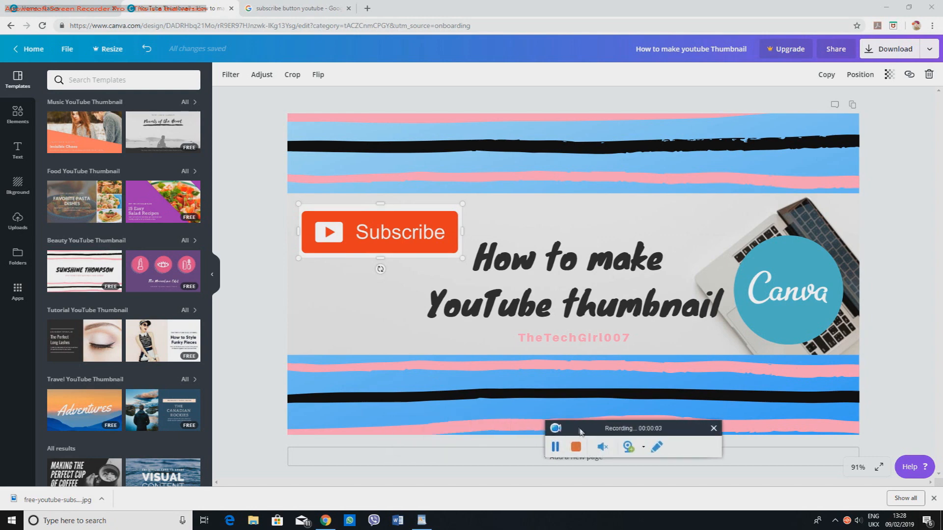
pyautogui.moveTo(358, 233); pyautogui.dragTo(360, 240)
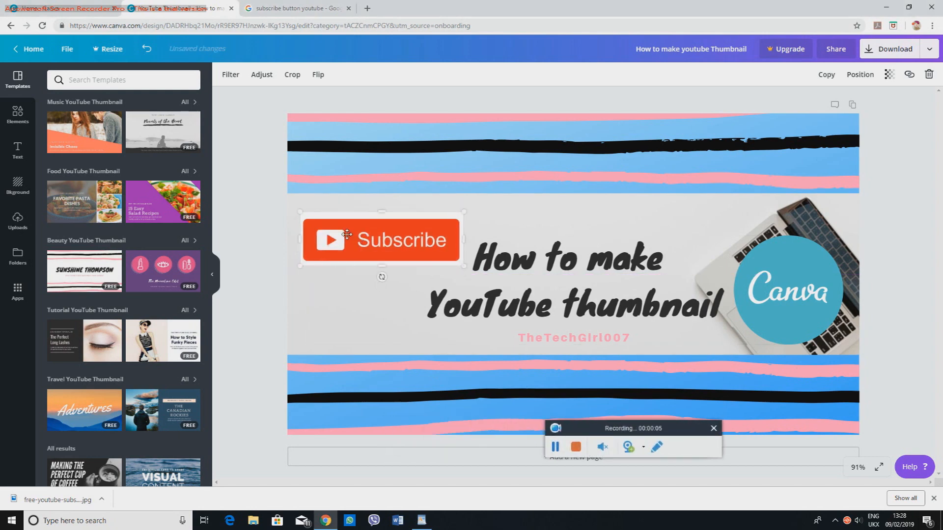